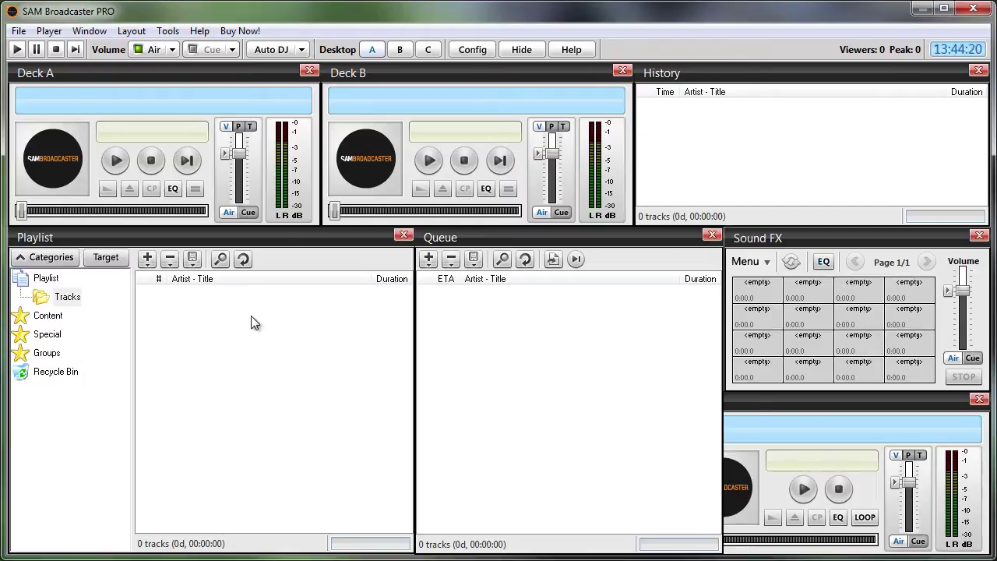
- Add the Desktop\SFX folder to the Sound FX (All) category
click(28, 316)
click(21, 353)
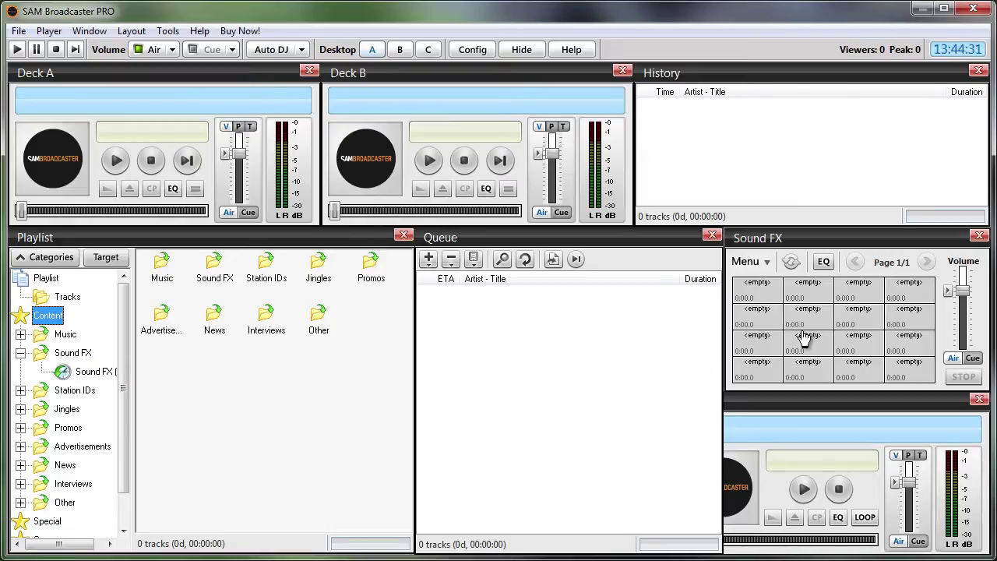
click(67, 373)
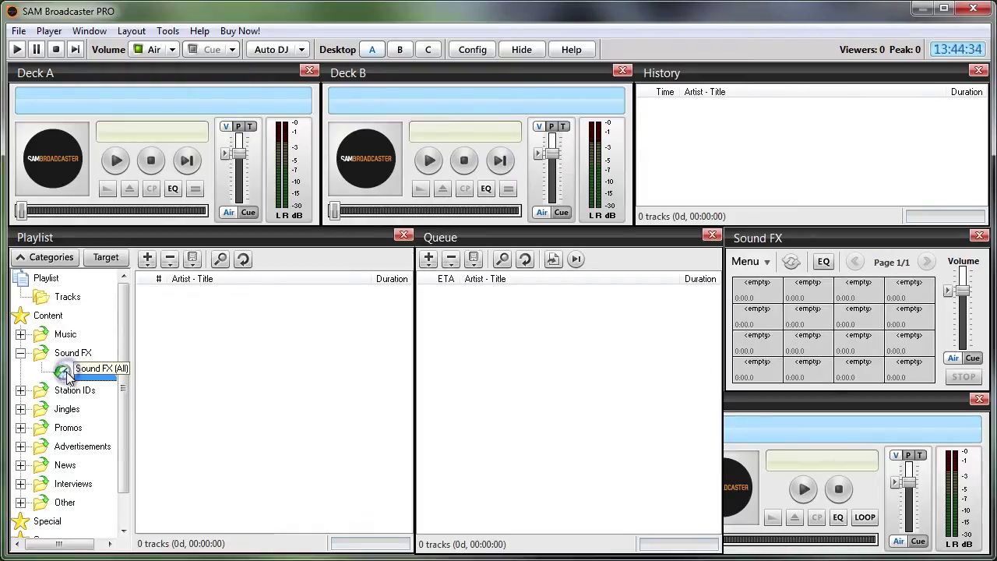
click(148, 259)
click(187, 278)
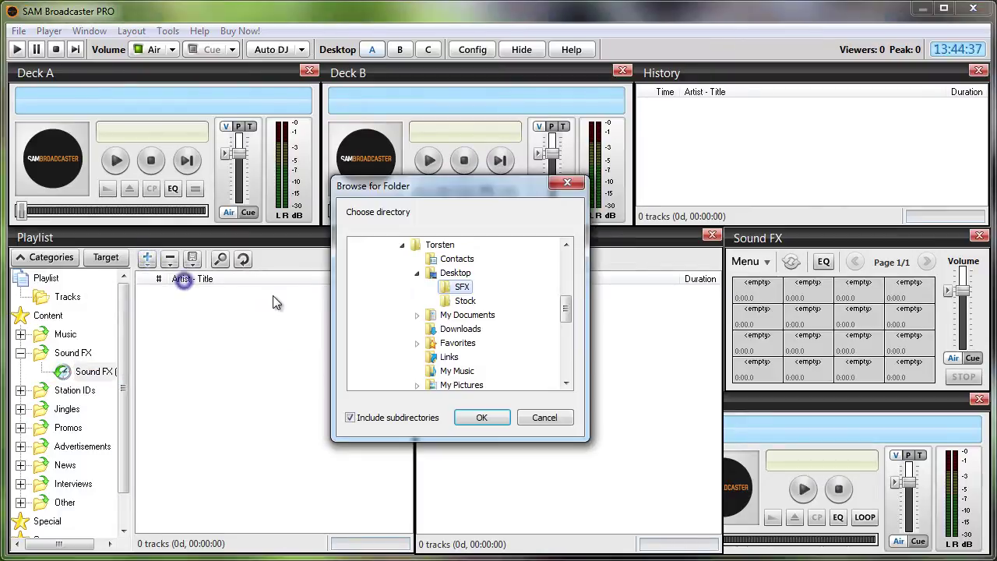
click(462, 288)
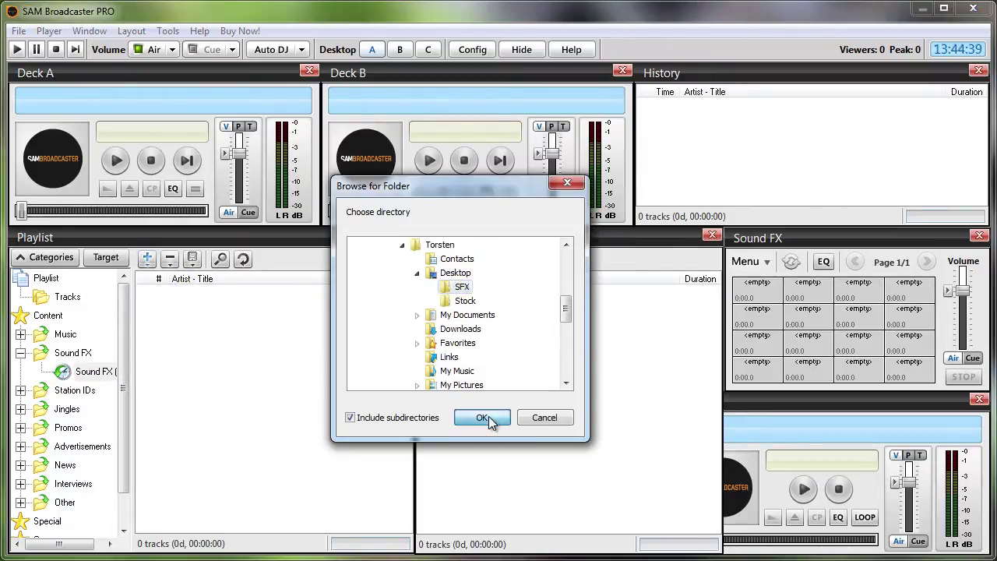
click(487, 418)
- Select the imported Final_News_Out, News_Main_Bed and Single_News_Pips tracks in turn
click(207, 293)
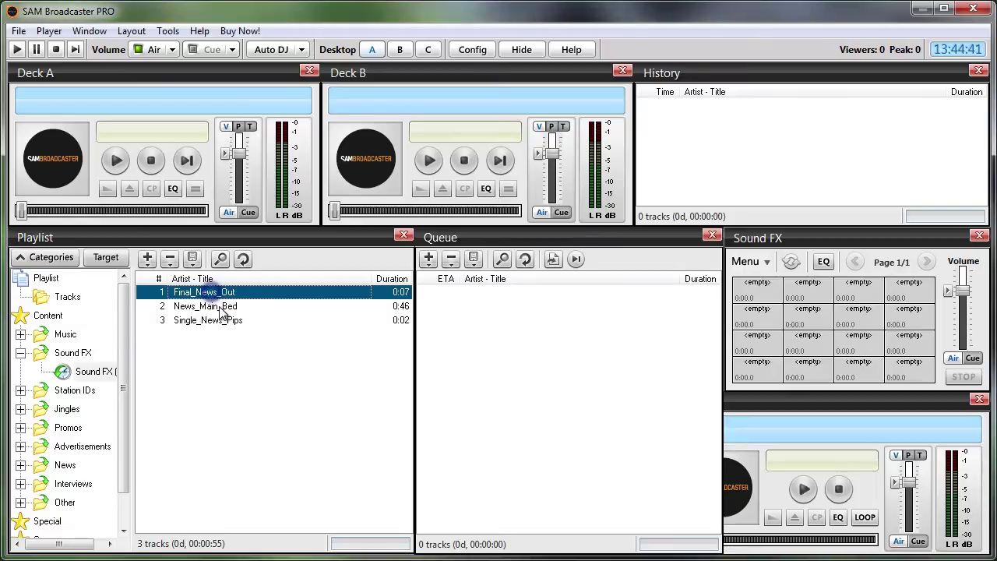
click(212, 306)
click(220, 324)
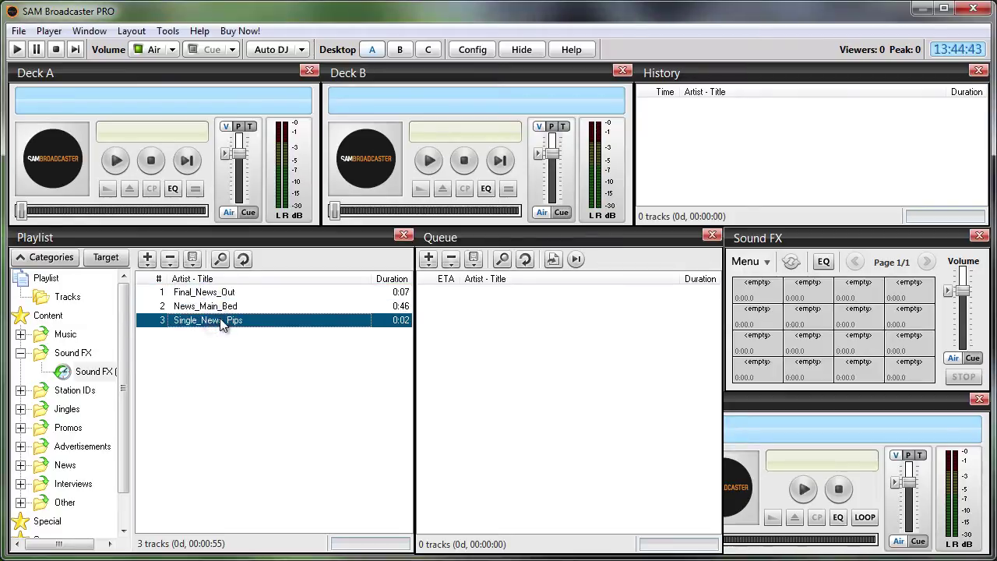
click(216, 294)
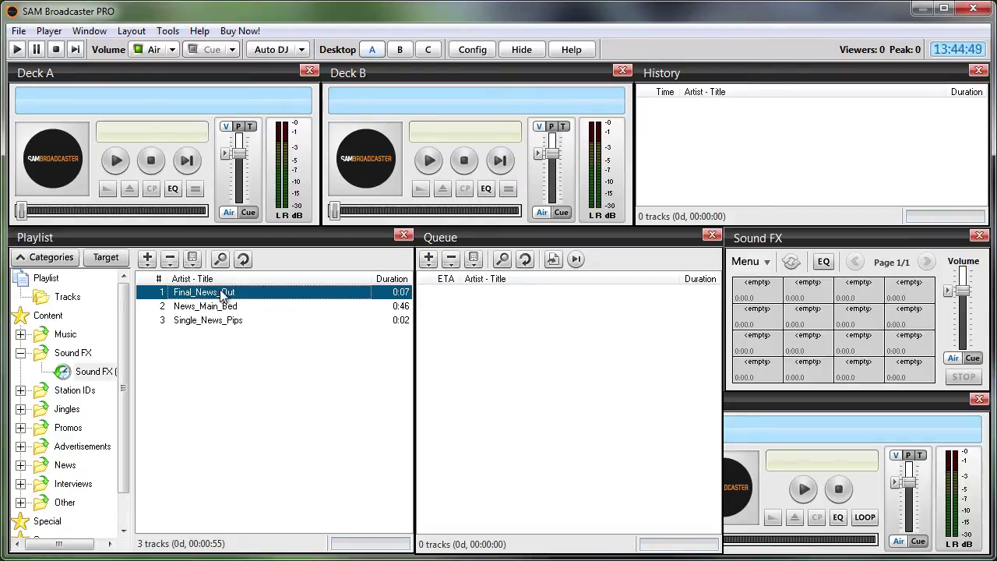
click(218, 308)
- Load the Sound FX (All) tracks into the pads and test the Single_News_Pips and Final_News_Out pads
click(216, 321)
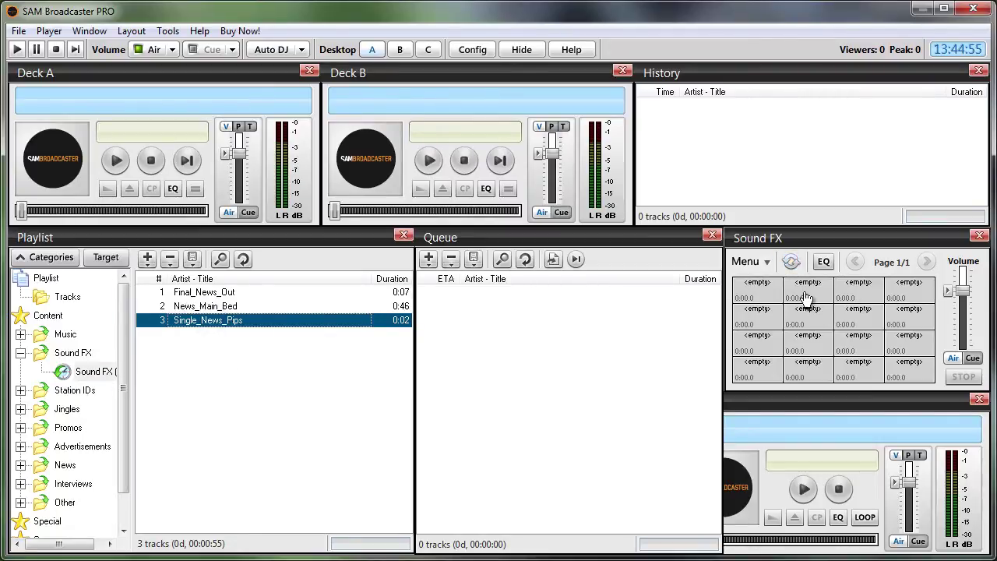
click(791, 263)
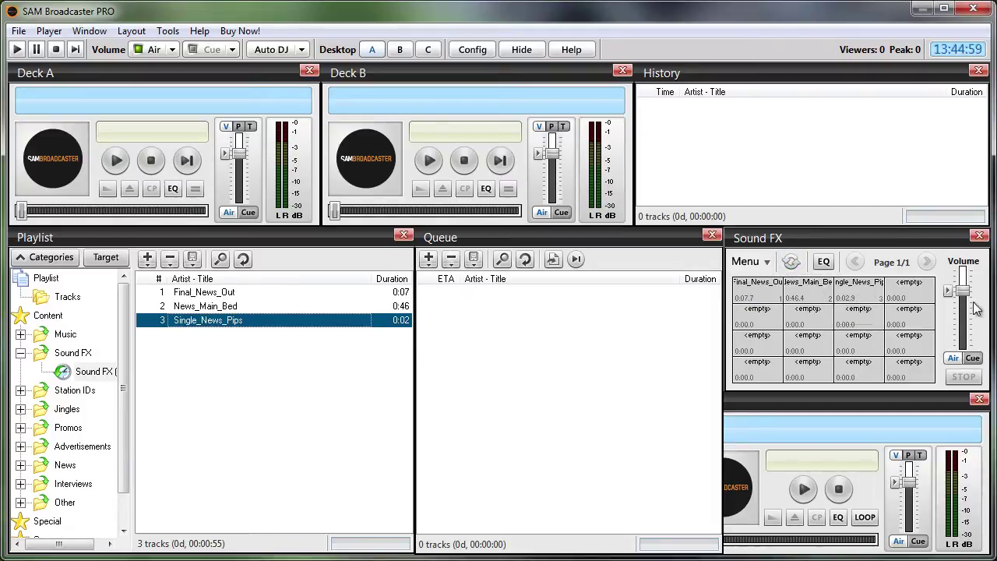
click(857, 290)
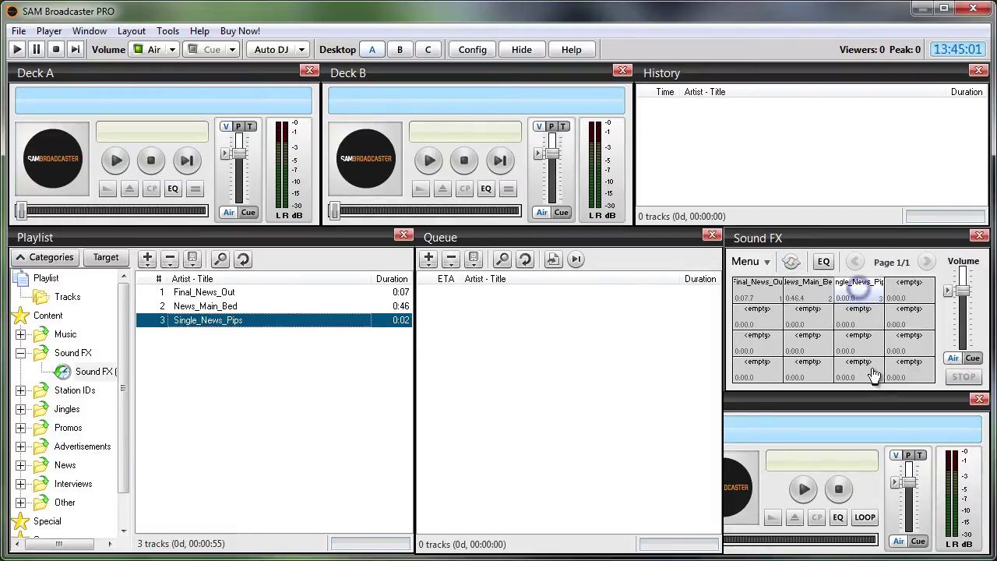
click(750, 292)
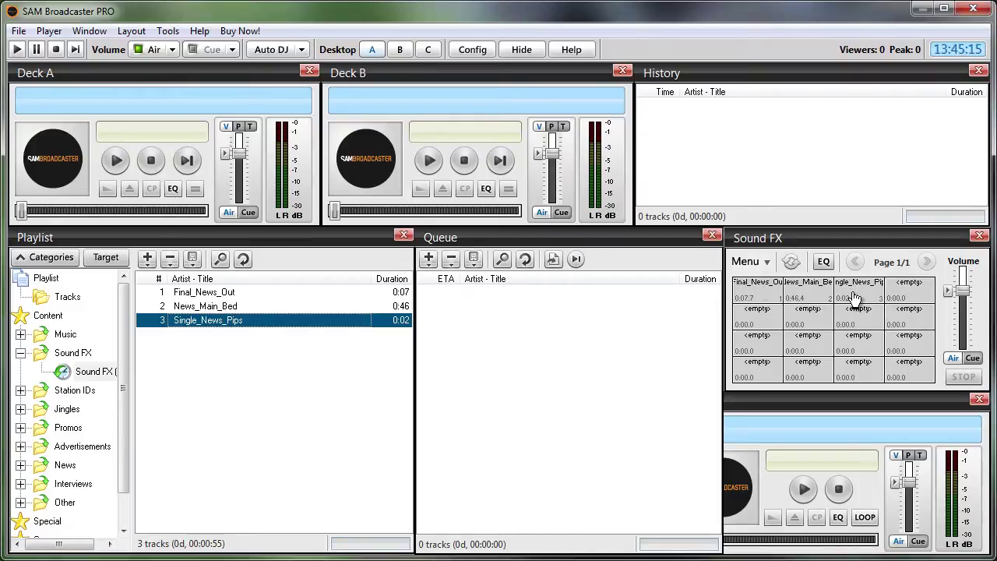
- Select Final_News_Out, News_Main_Bed and Single_News_Pips in turn in the track list
click(228, 293)
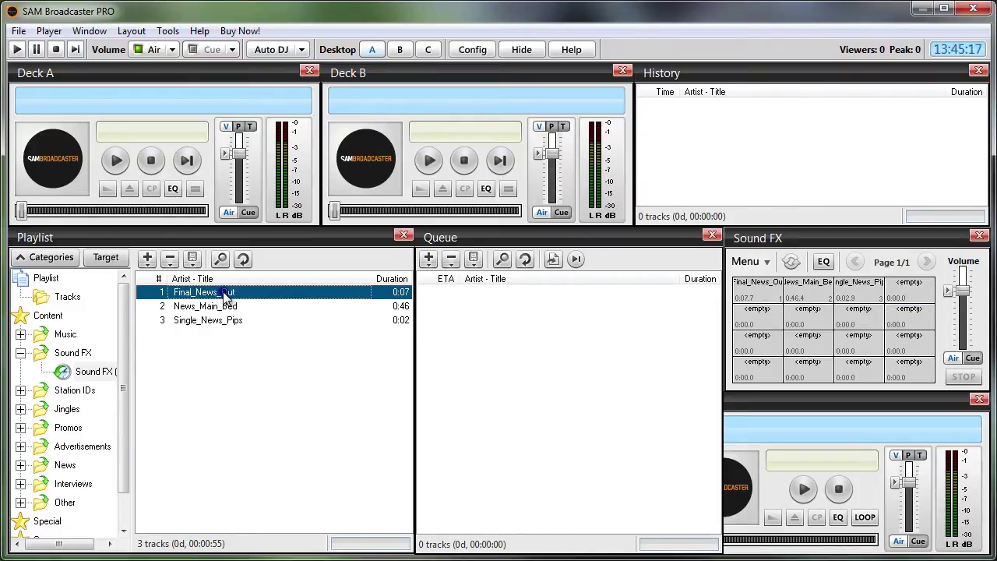
click(222, 306)
click(217, 322)
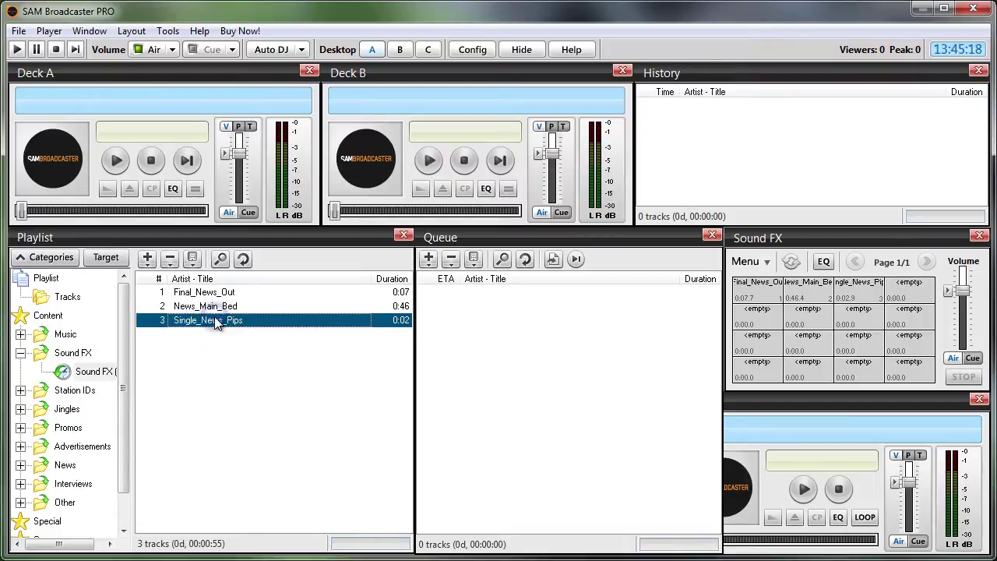
click(222, 294)
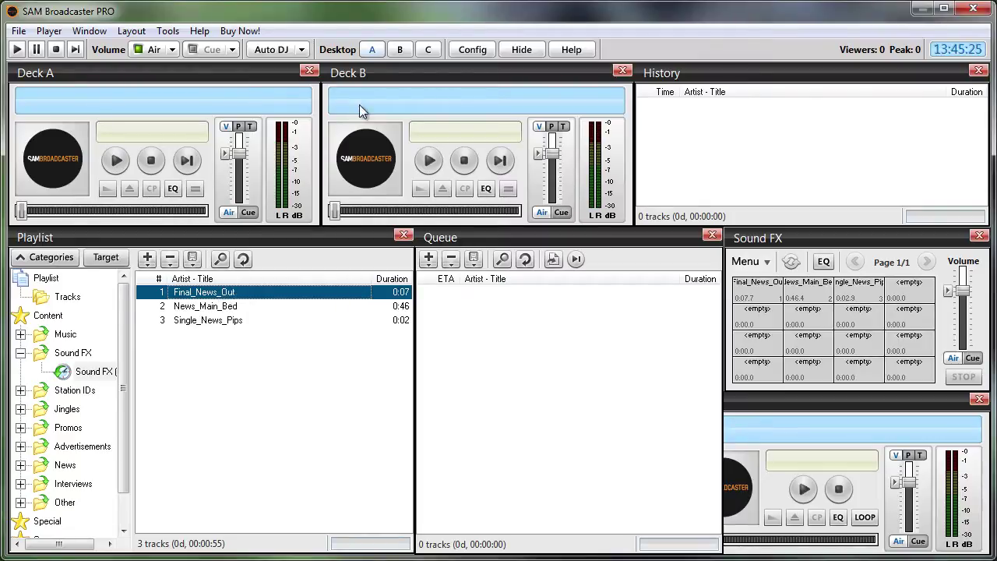
- Review the Gap Killer page in Config and cancel without changes
click(476, 51)
click(225, 206)
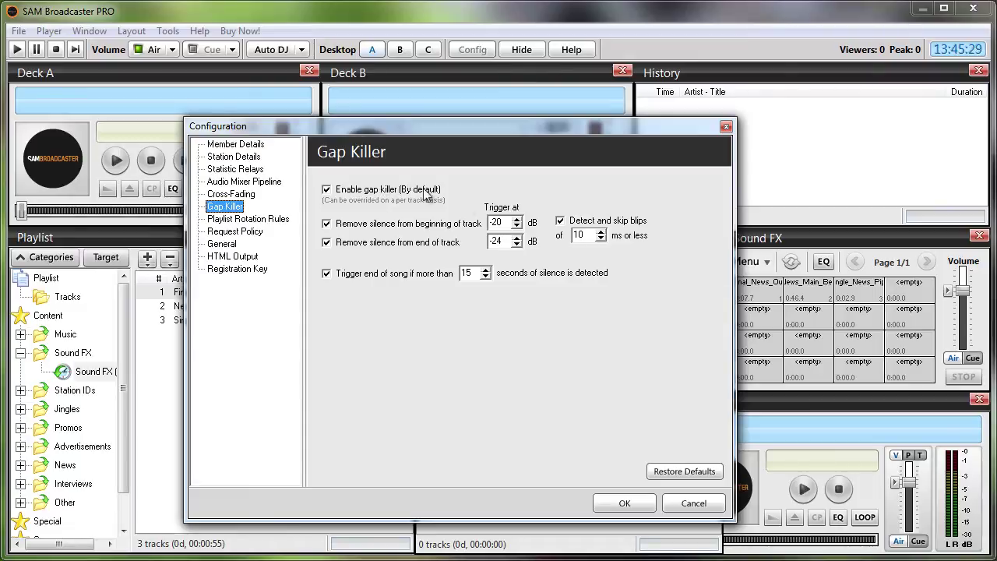
click(685, 505)
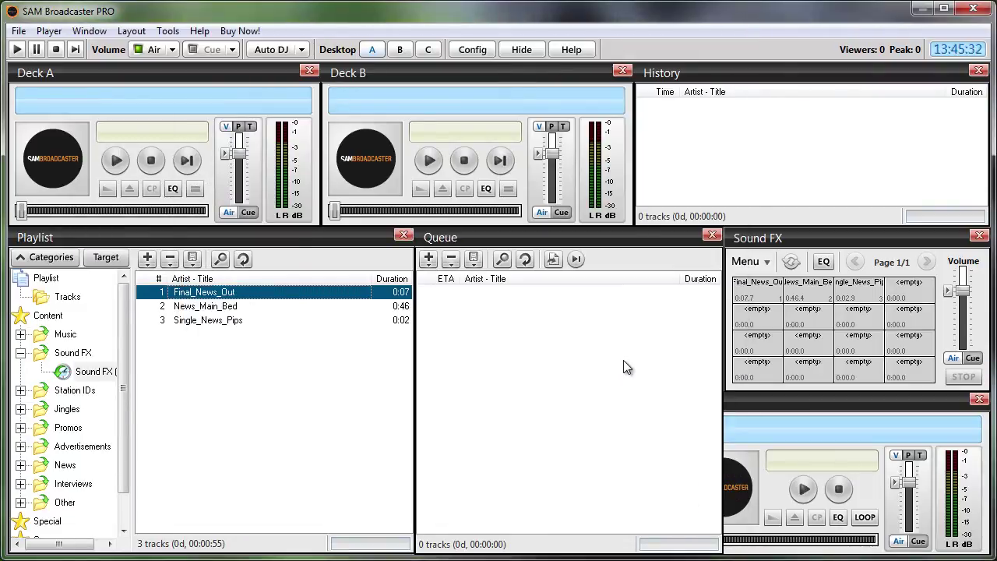
- Play the Final_News_Out pad again, selecting the news tracks around it
click(201, 308)
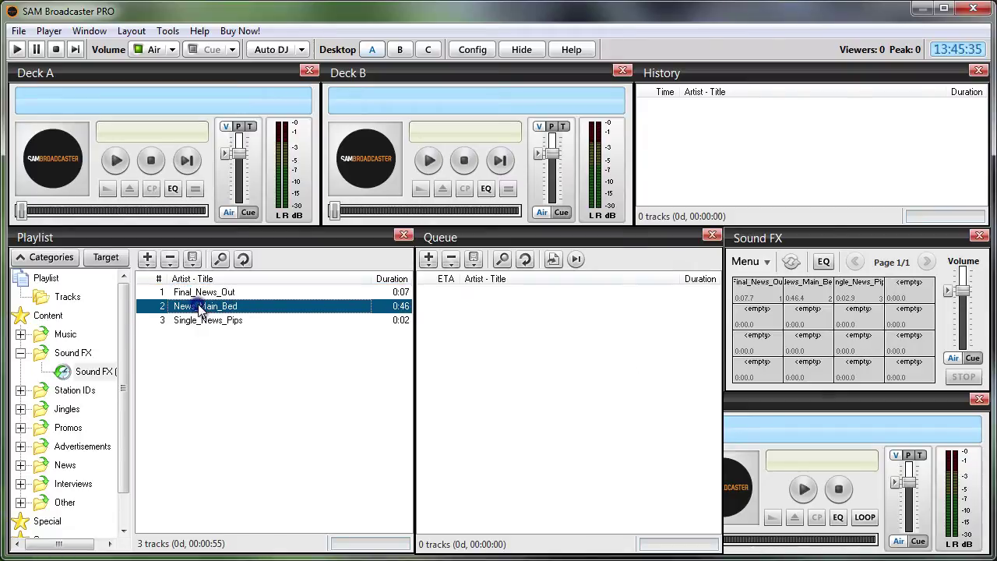
click(198, 321)
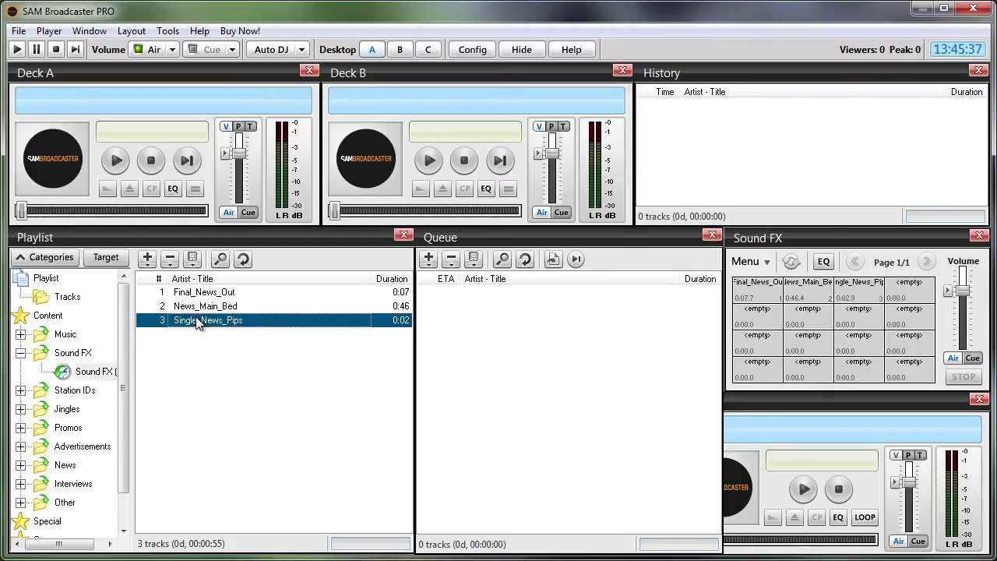
click(208, 294)
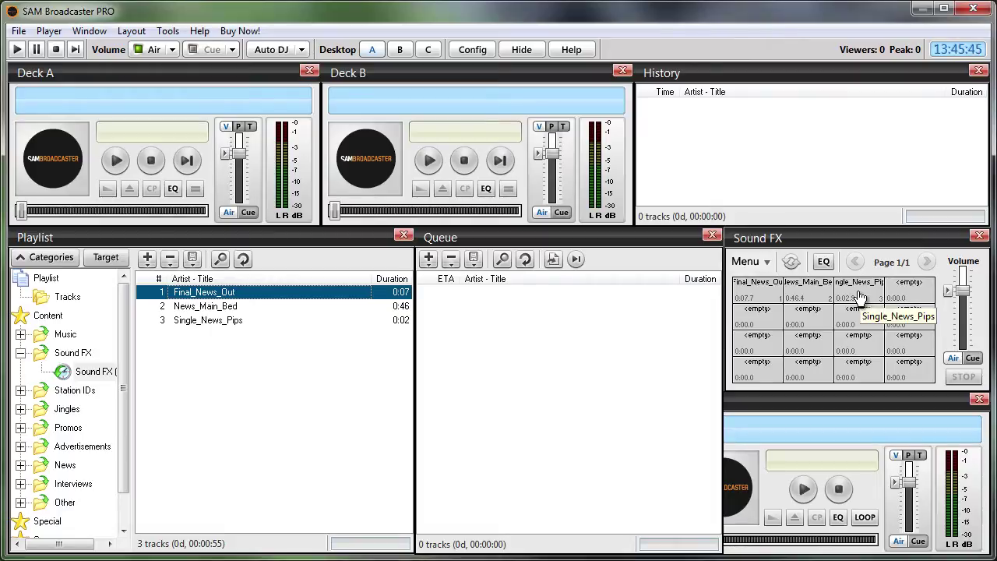
click(752, 300)
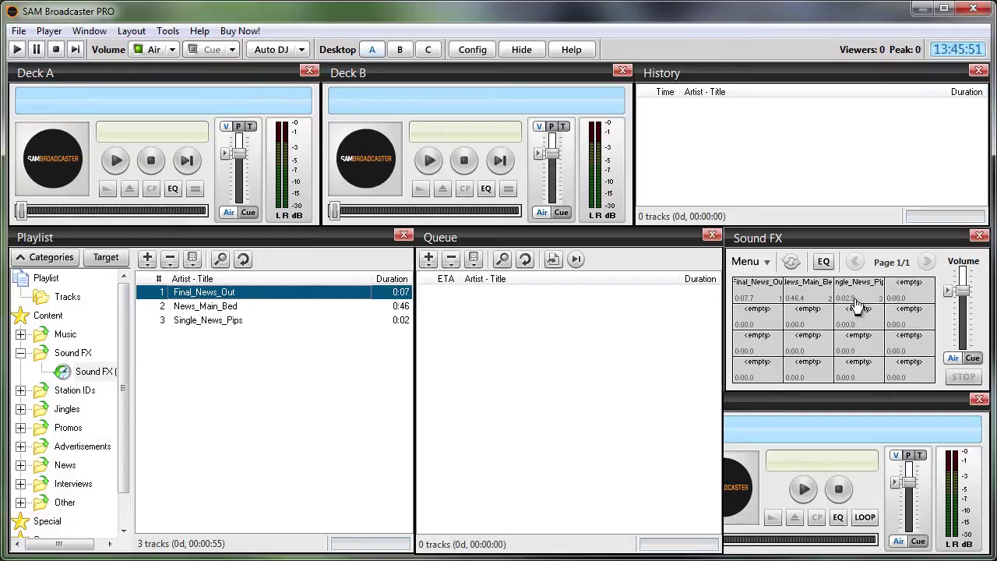
click(199, 325)
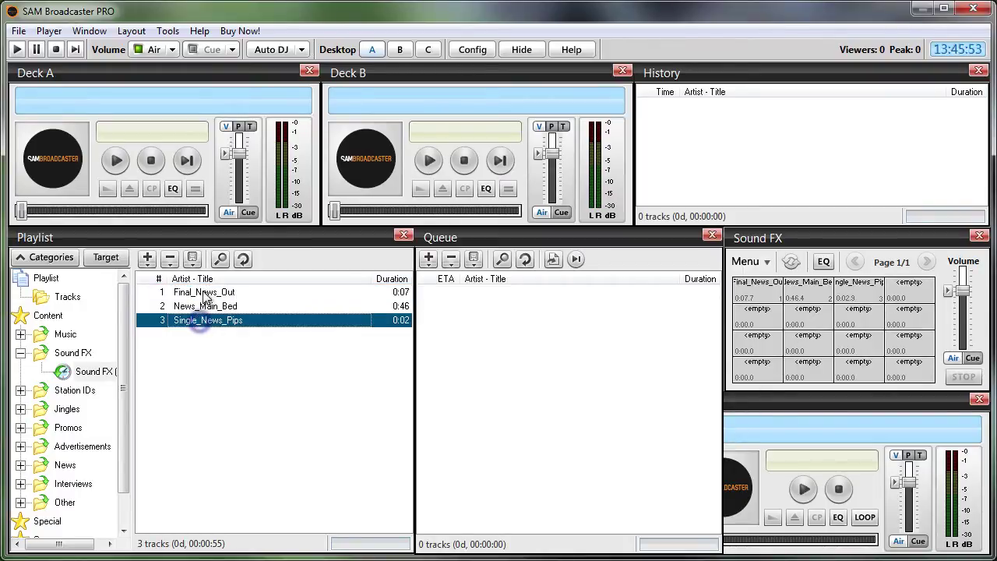
click(206, 296)
- Look over Final_News_Out's playback settings in Song Info, then close it unchanged
right_click(191, 290)
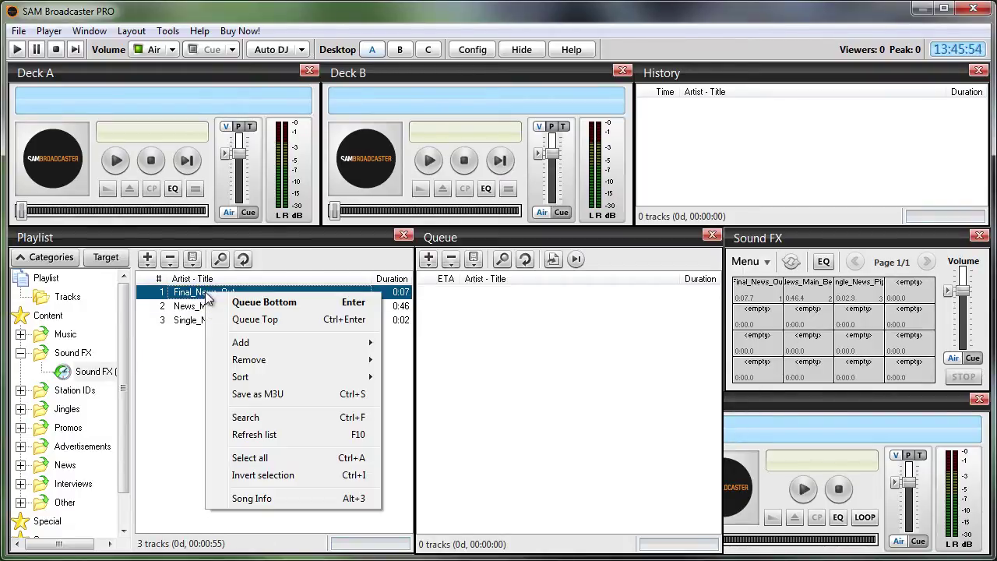
click(265, 498)
click(560, 172)
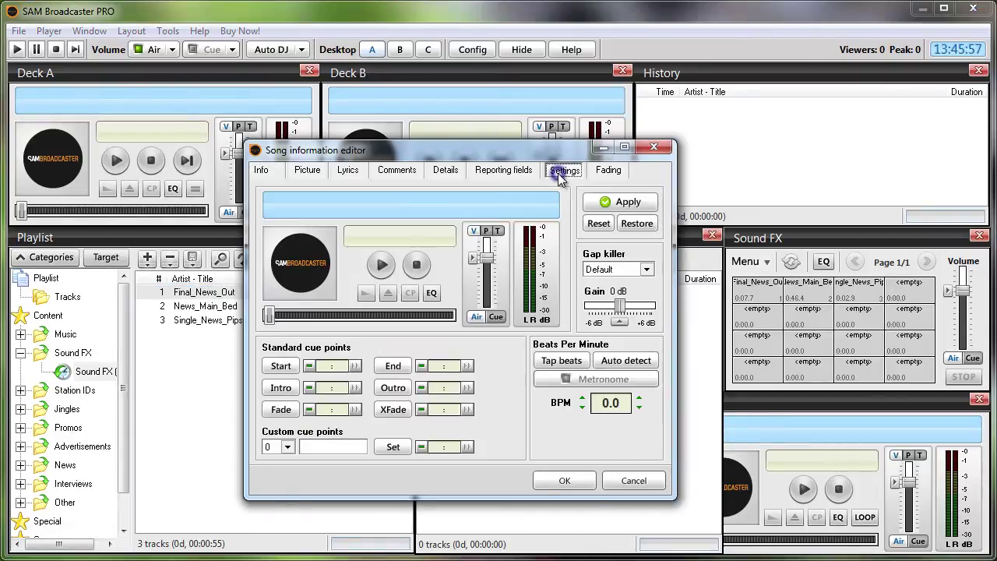
click(631, 480)
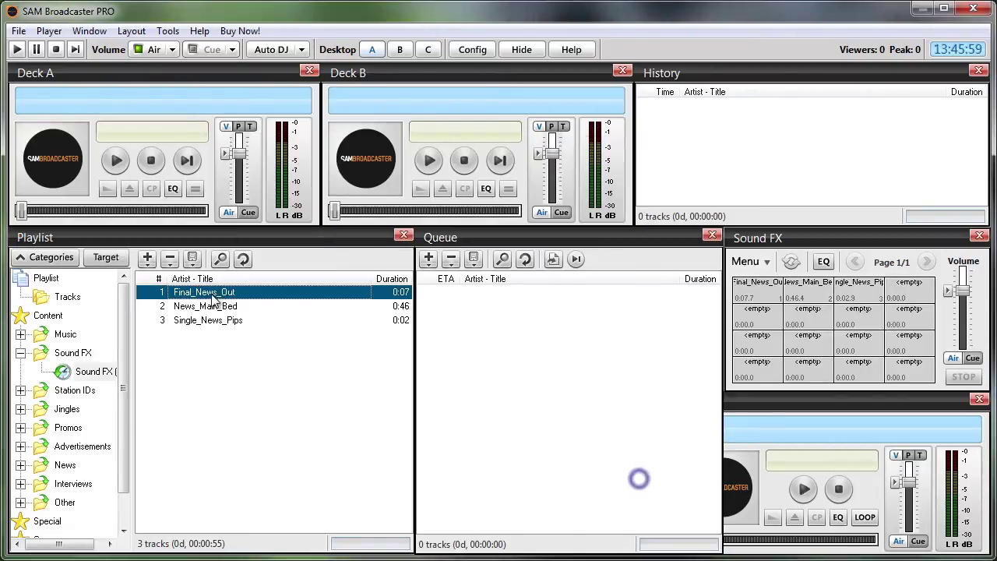
right_click(201, 296)
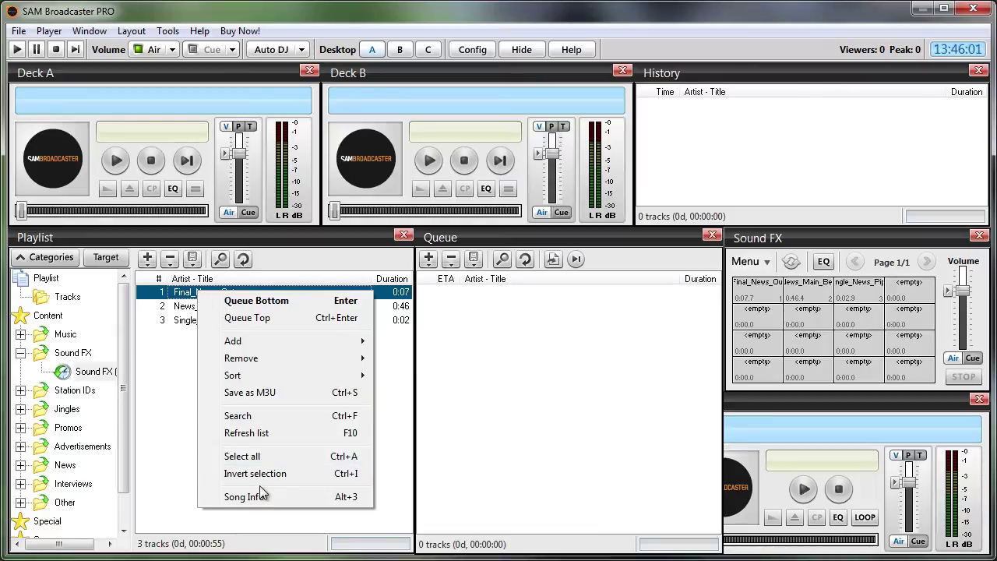
click(161, 373)
click(203, 292)
- Set Final_News_Out's gap killer to Disabled, then select News_Main_Bed and Single_News_Pips
double_click(207, 296)
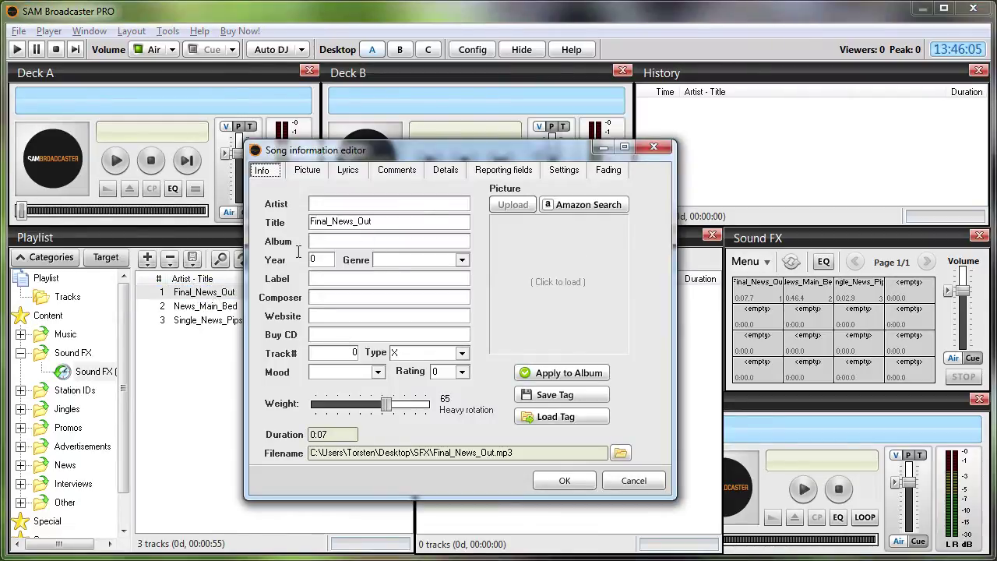
click(565, 173)
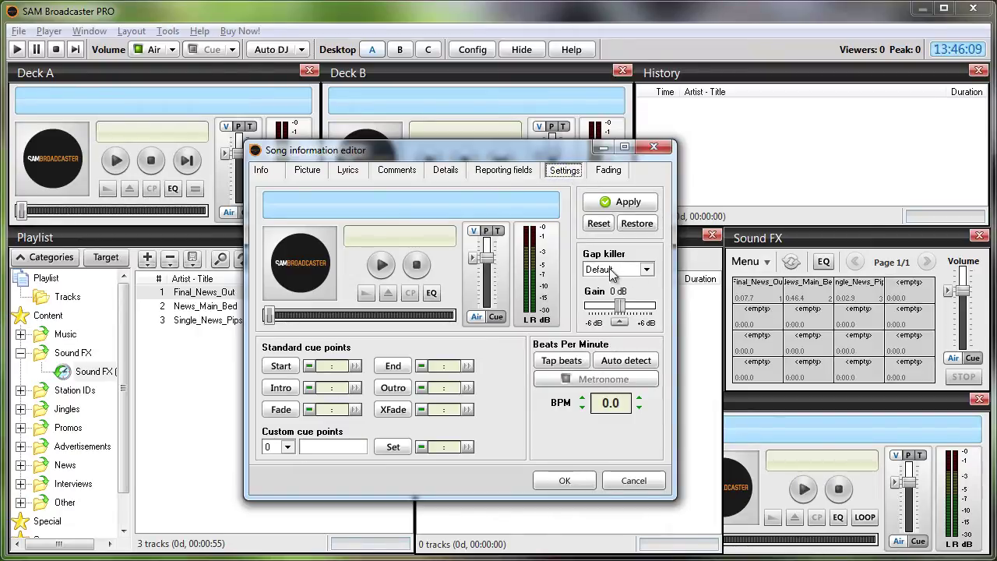
click(646, 270)
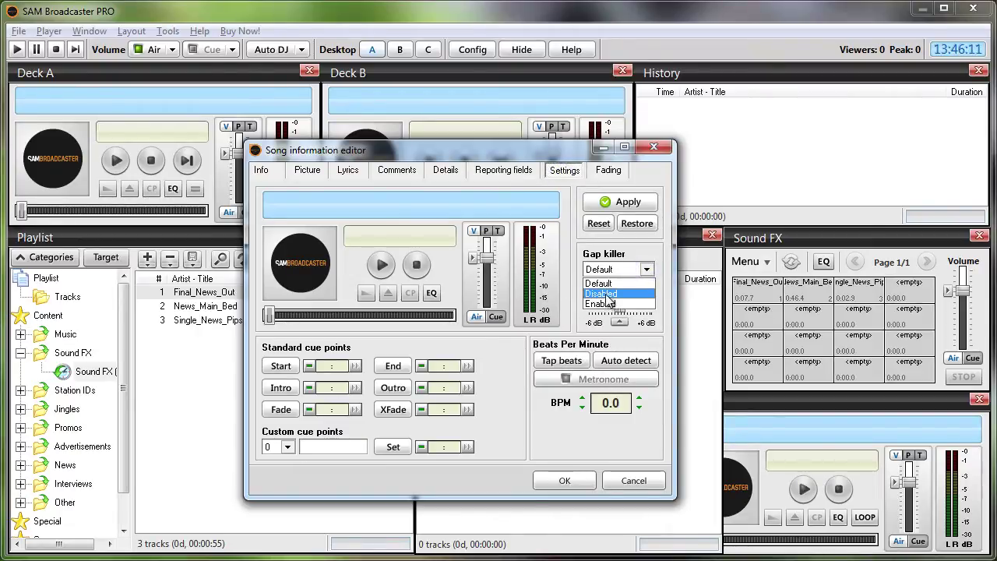
click(644, 303)
click(617, 202)
click(569, 480)
click(206, 306)
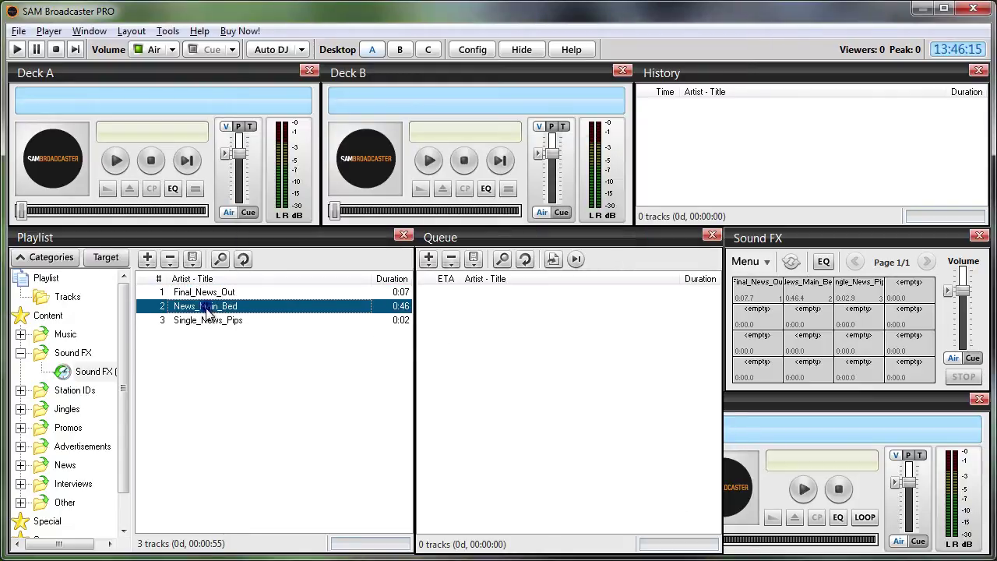
shift+click(207, 324)
- Open Song Info for both tracks and set News_Main_Bed's gap killer to Disabled
right_click(206, 321)
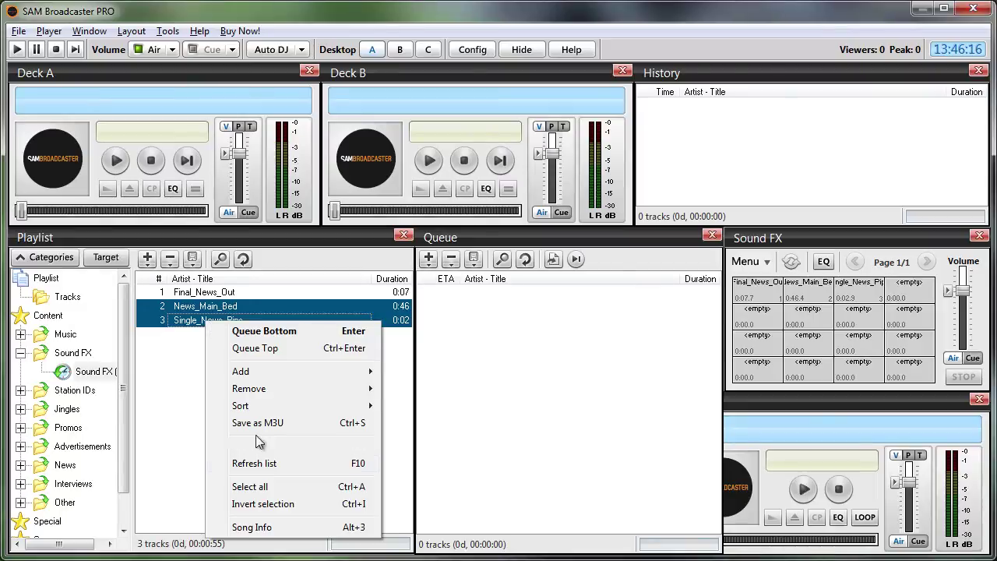
click(258, 526)
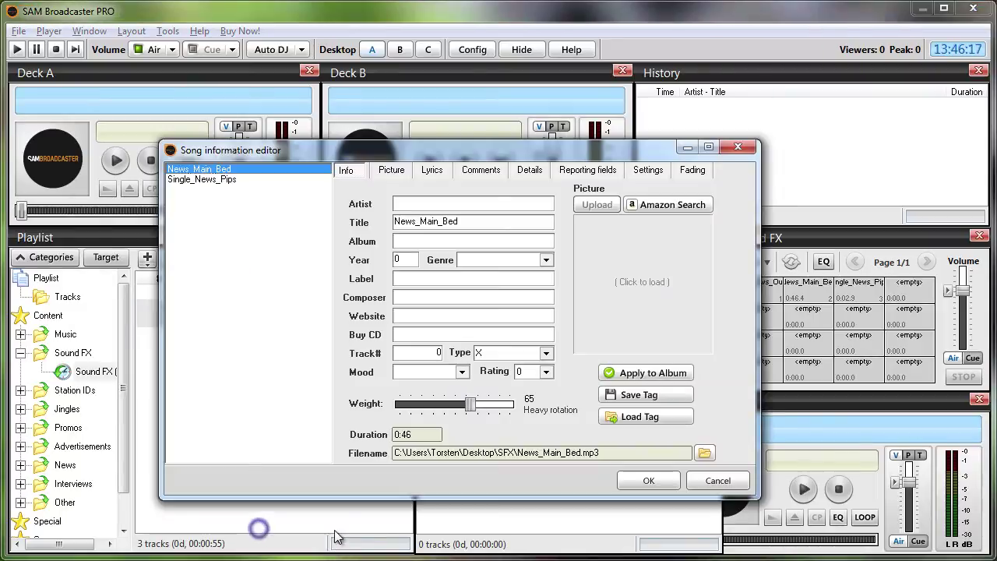
click(198, 178)
click(203, 169)
click(648, 169)
click(731, 269)
click(701, 293)
click(690, 204)
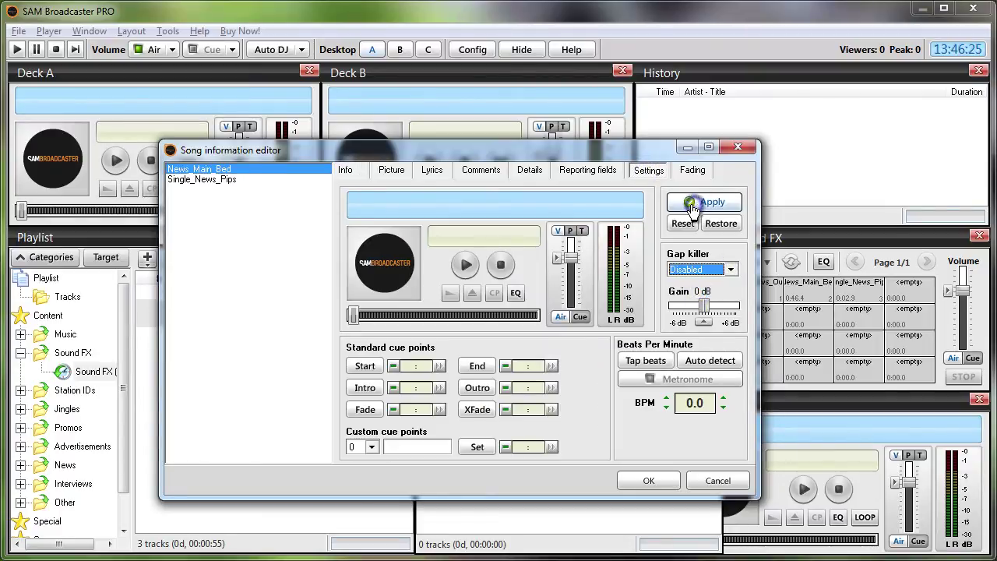
- Set Single_News_Pips' gap killer to Disabled, apply, and close the editor
click(196, 179)
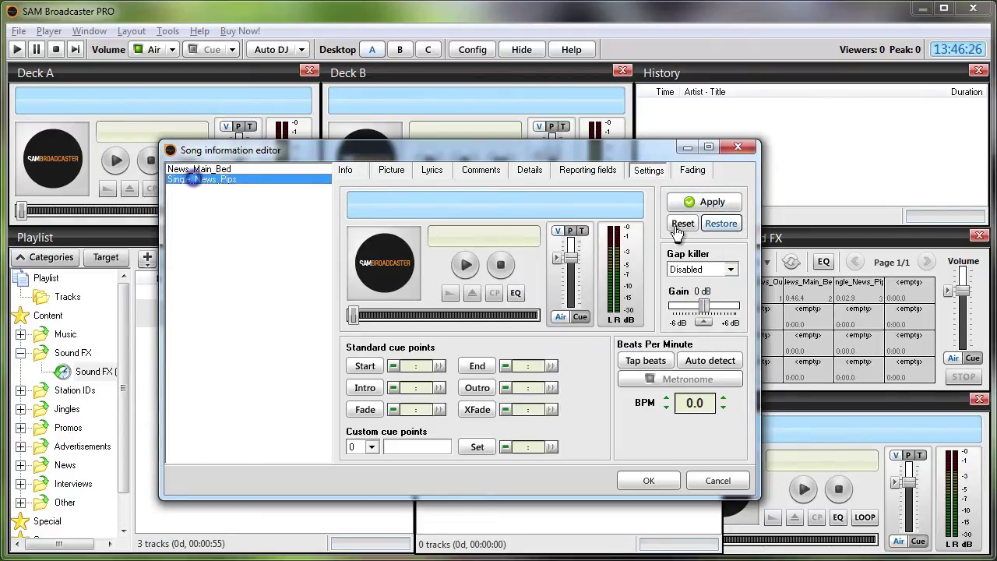
click(730, 268)
click(700, 293)
click(701, 202)
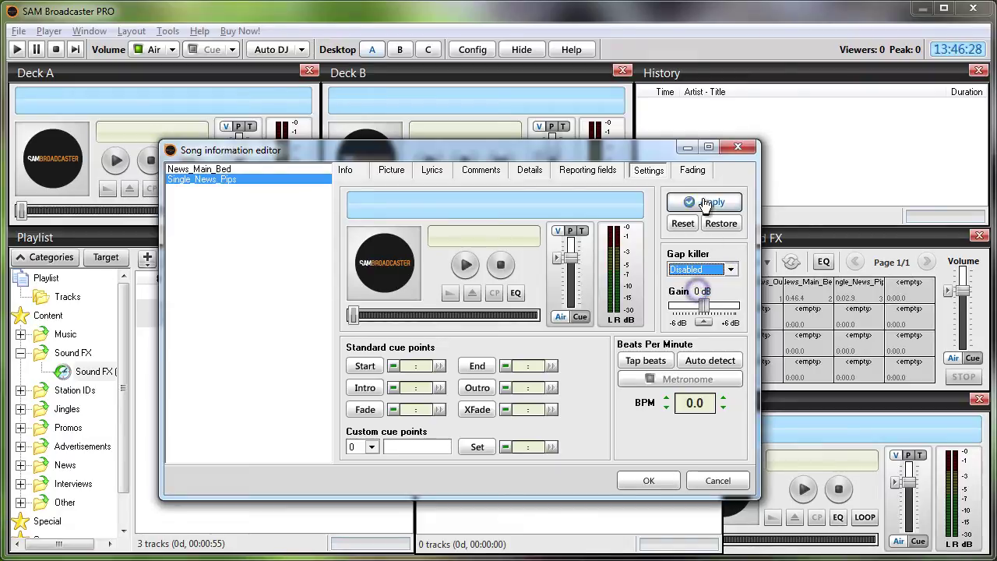
click(645, 477)
- Reopen Song Info settings for News_Main_Bed and Single_News_Pips
click(209, 293)
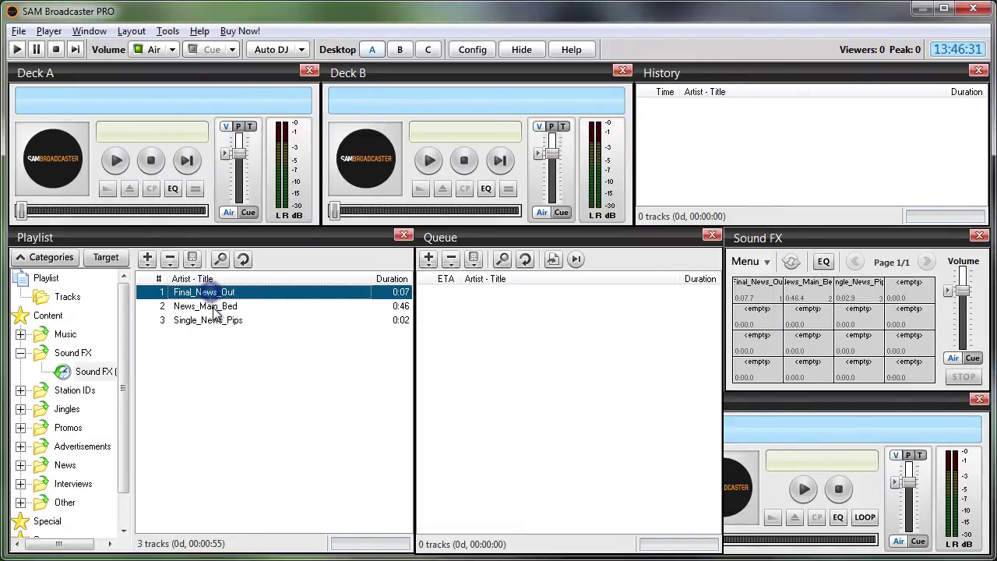
click(214, 307)
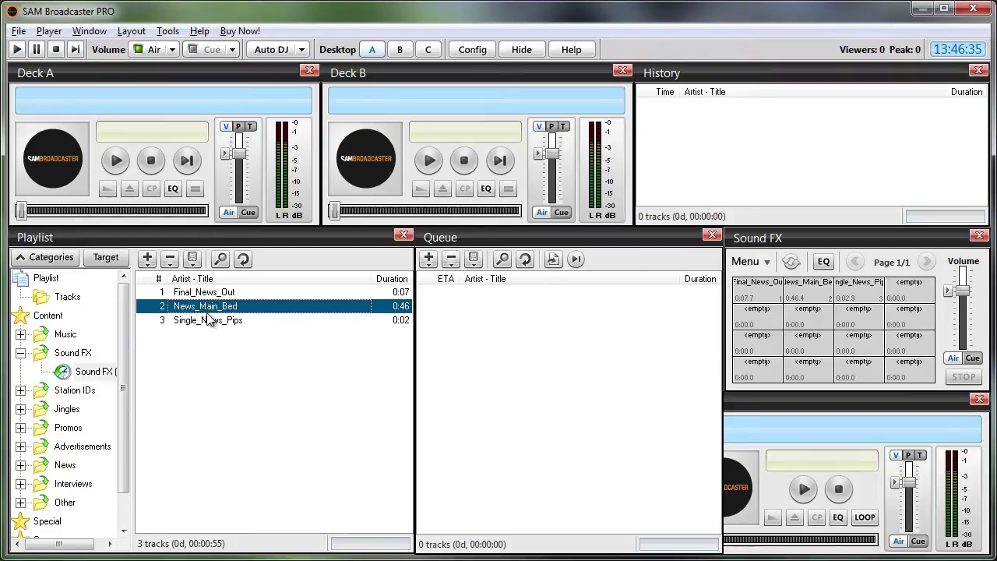
shift+click(210, 321)
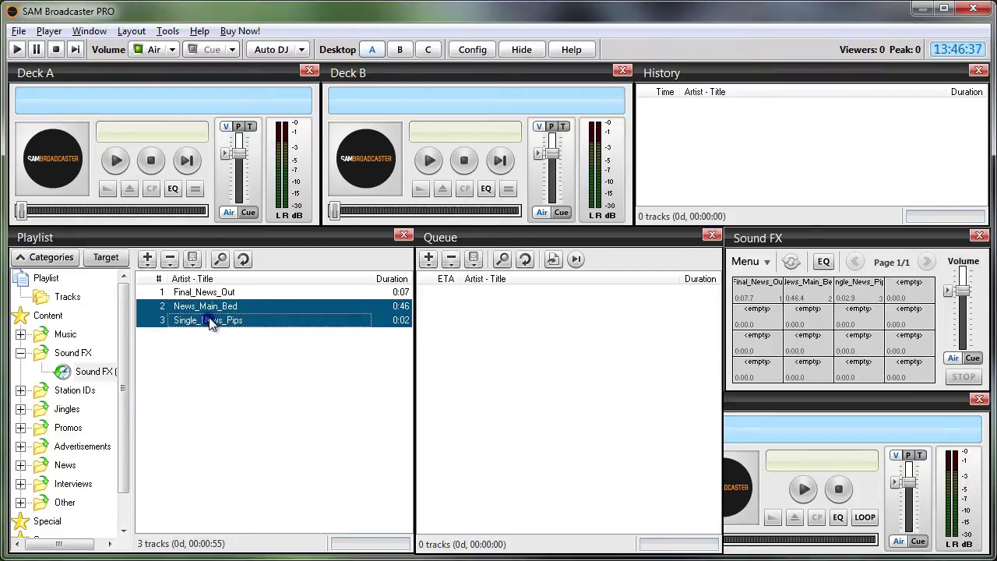
right_click(211, 320)
click(277, 522)
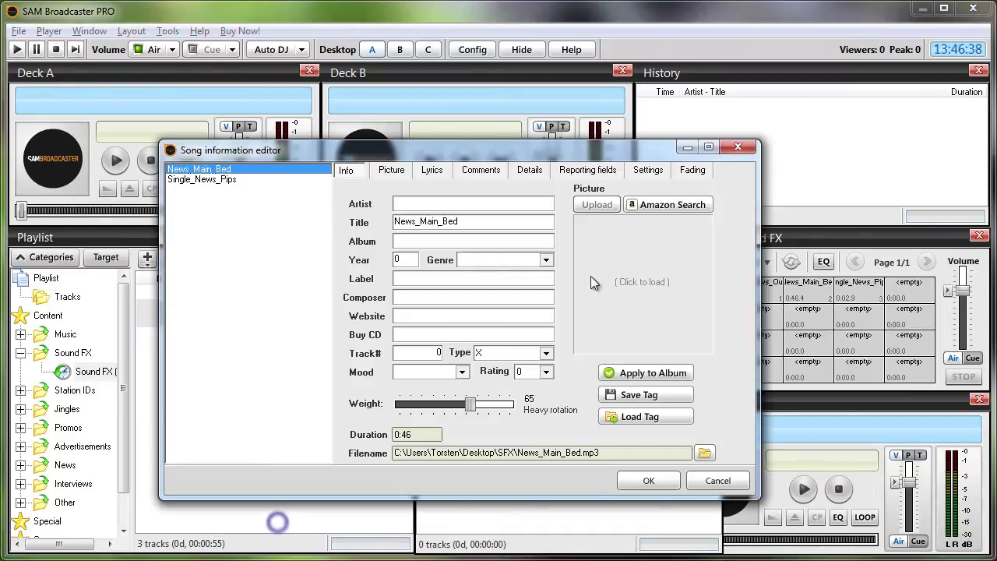
click(204, 179)
click(653, 172)
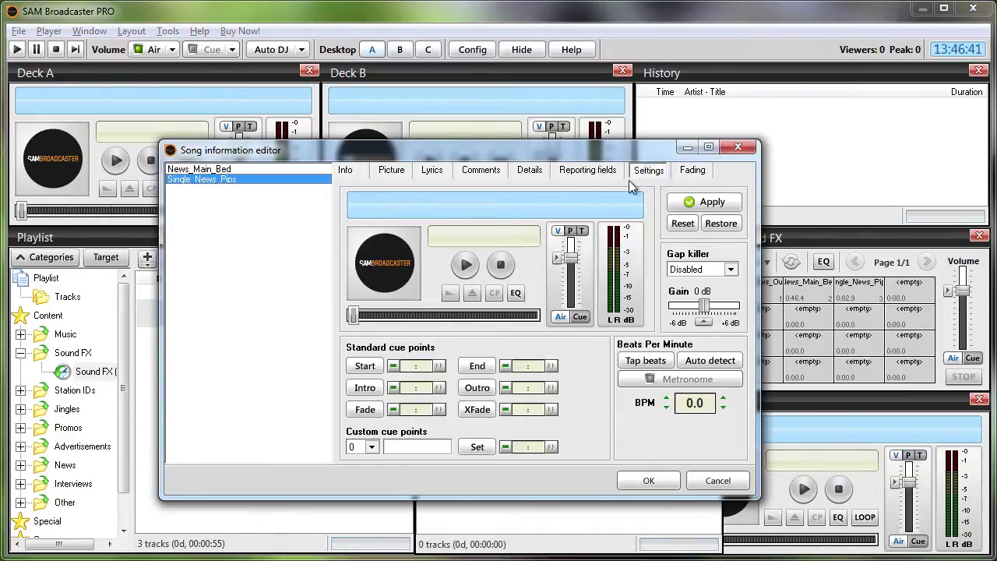
- Check that News_Main_Bed and Single_News_Pips both show gap killer Disabled
click(223, 170)
click(223, 180)
click(220, 170)
click(220, 179)
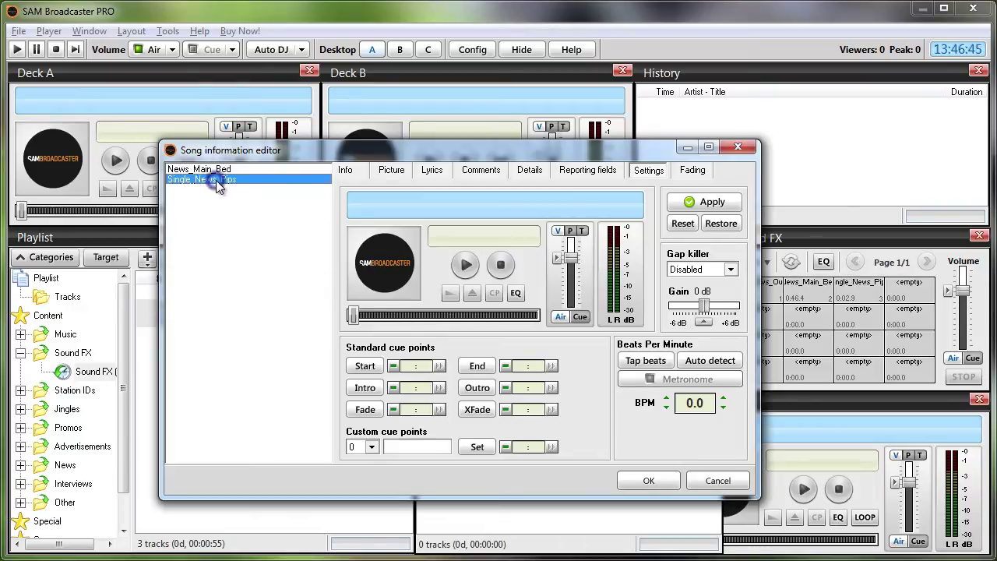
click(219, 169)
click(224, 180)
click(222, 169)
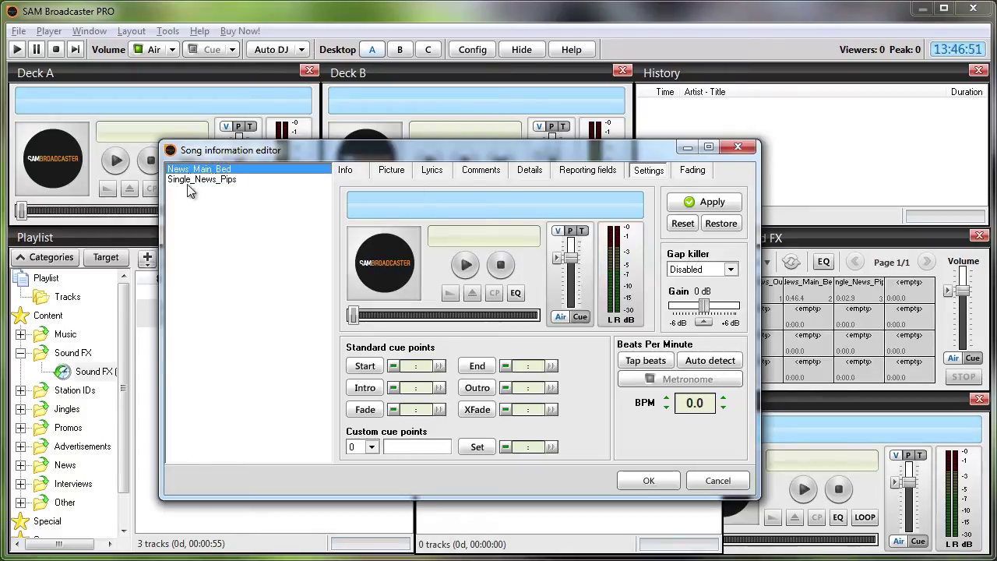
click(201, 180)
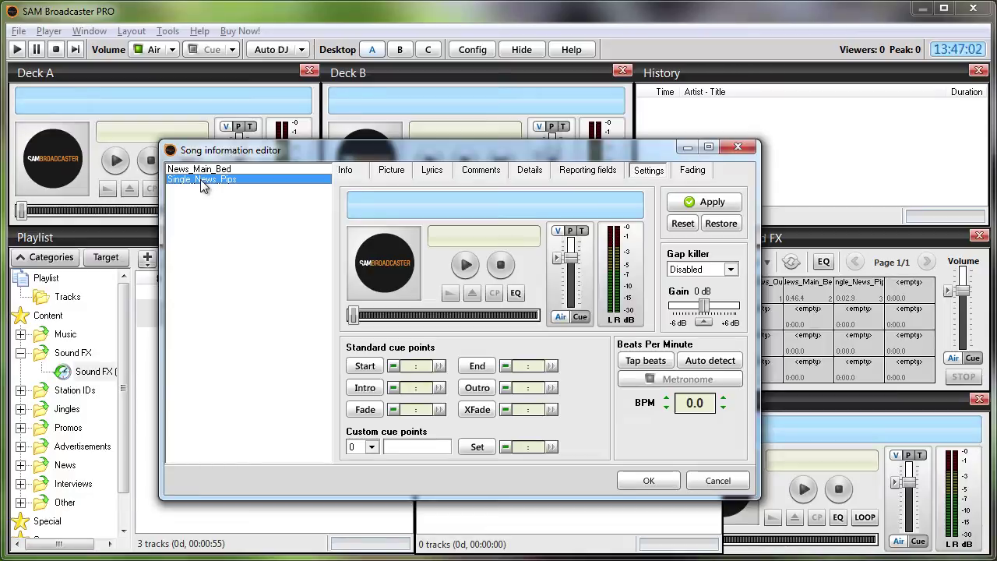
click(204, 170)
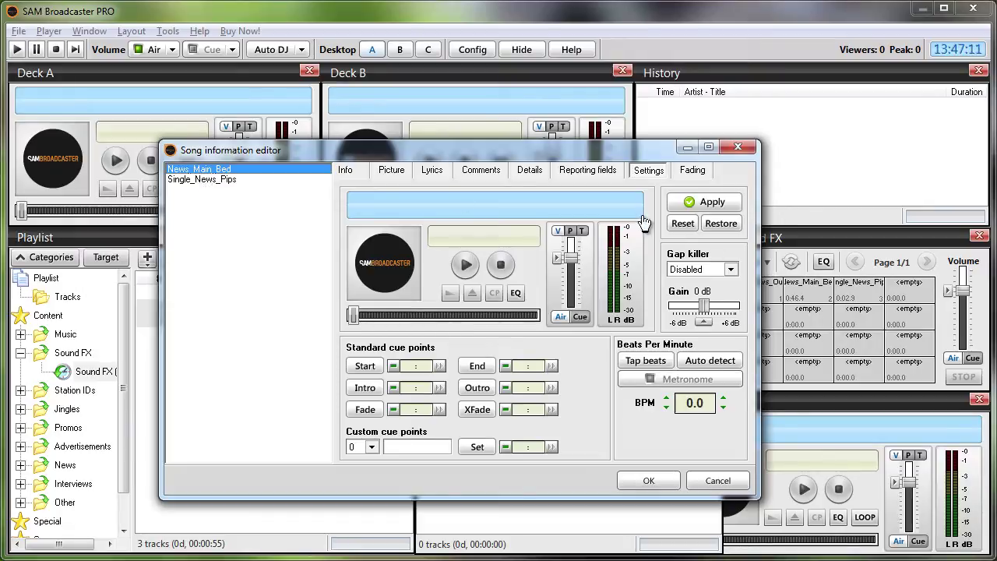
click(646, 481)
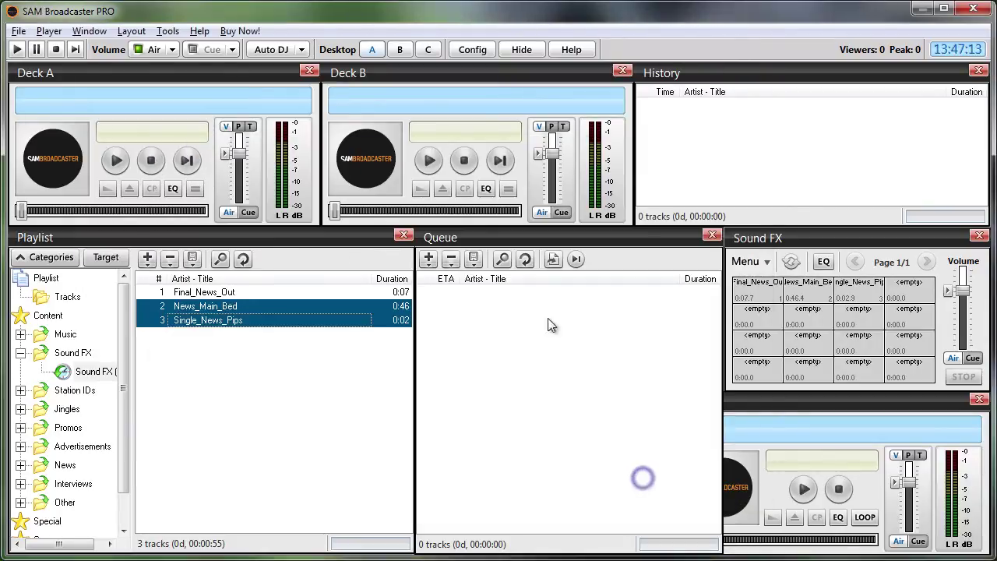
click(210, 294)
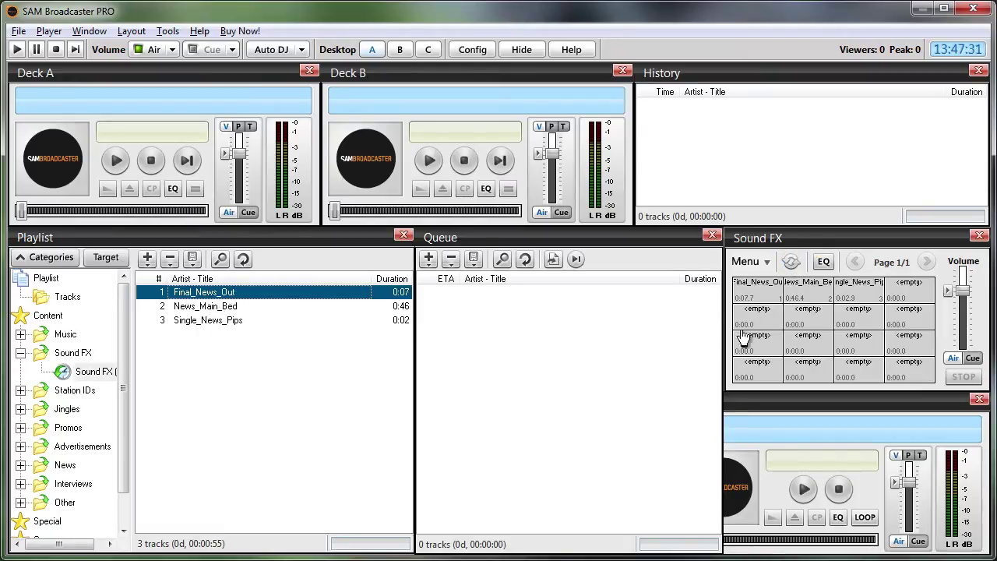
click(856, 289)
click(760, 295)
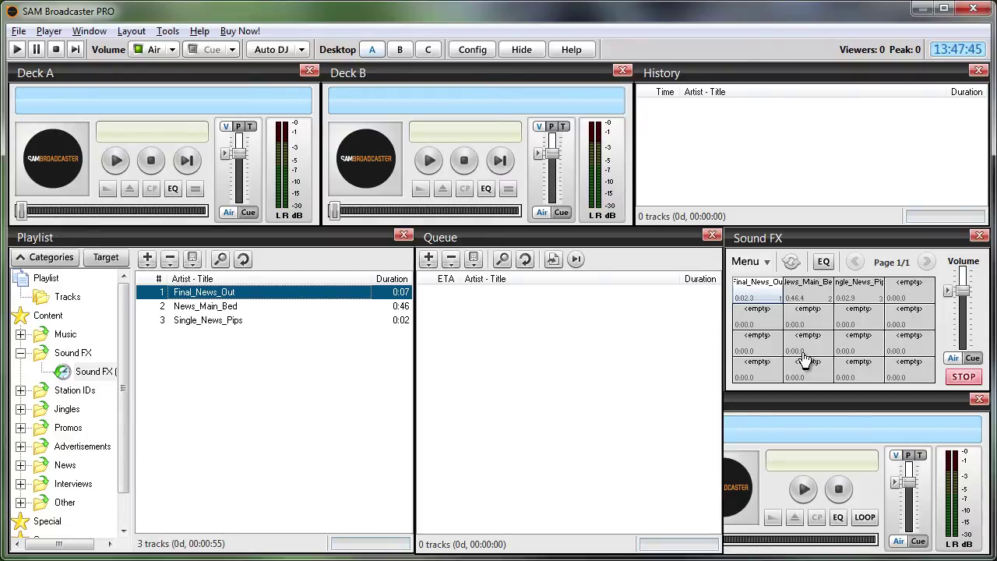
click(809, 291)
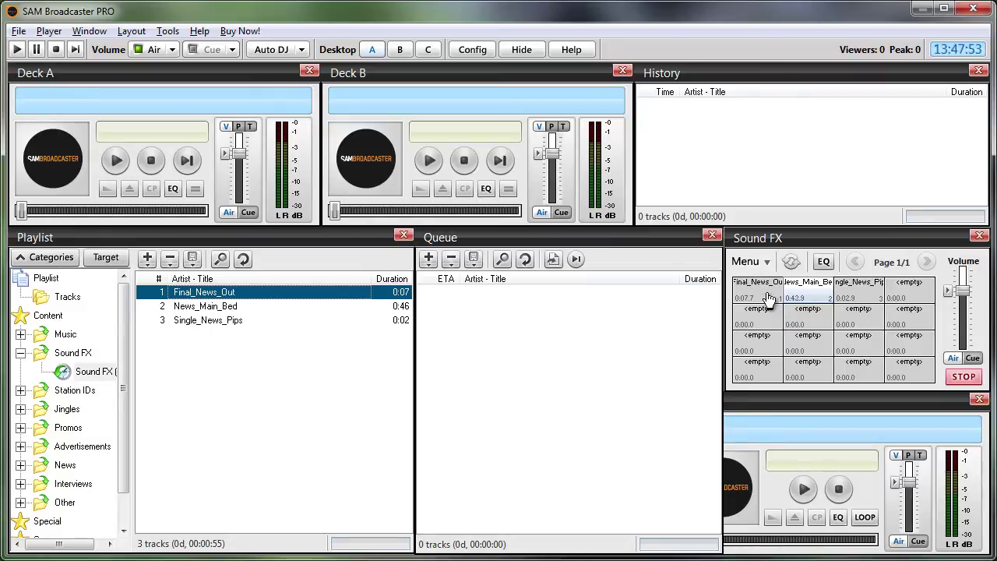
drag(762, 298, 763, 302)
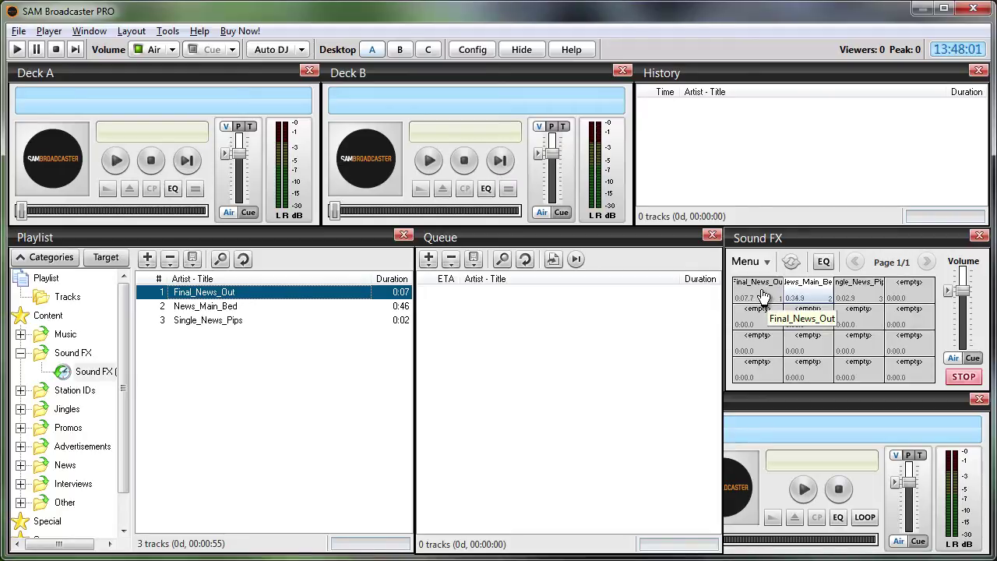
click(763, 297)
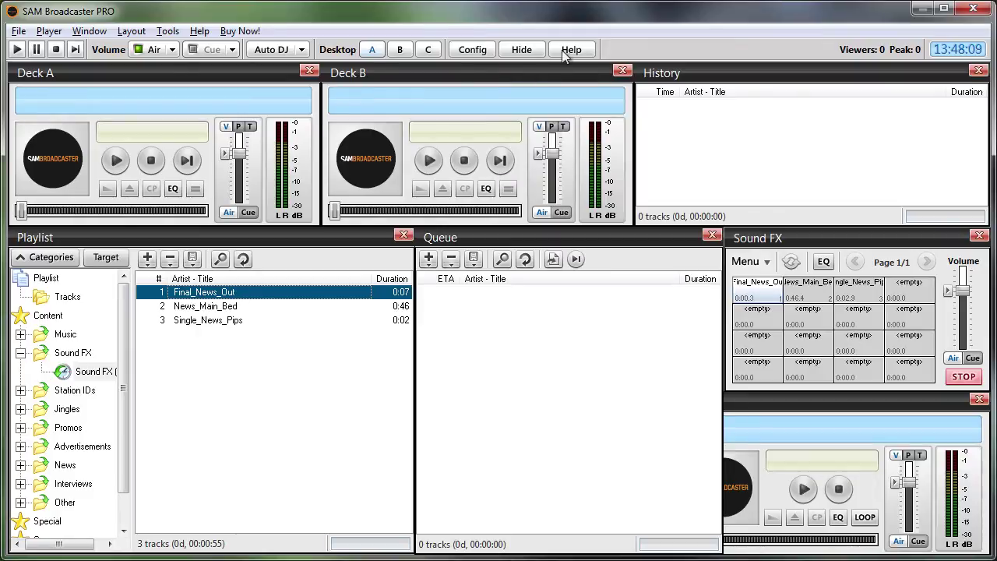
- Add the Athlete_Tourist folder from MUSIC (H:)\Albums to the Tracks playlist
click(62, 303)
click(147, 258)
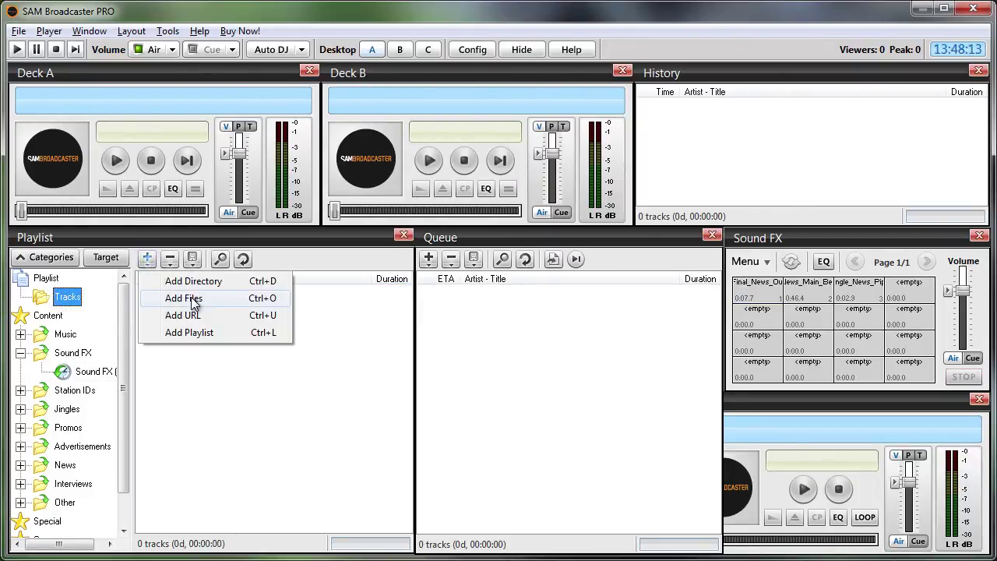
click(194, 282)
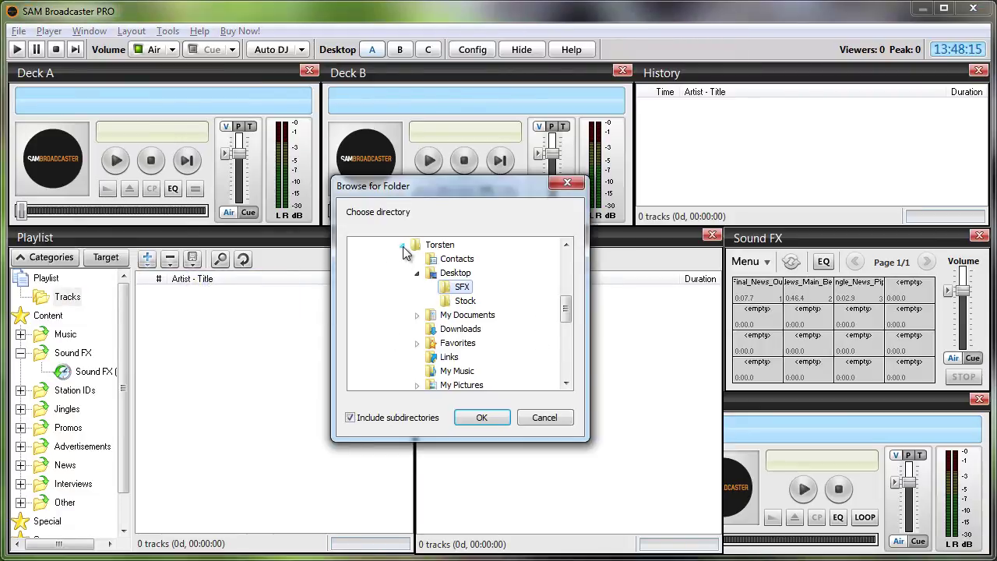
click(404, 246)
click(374, 346)
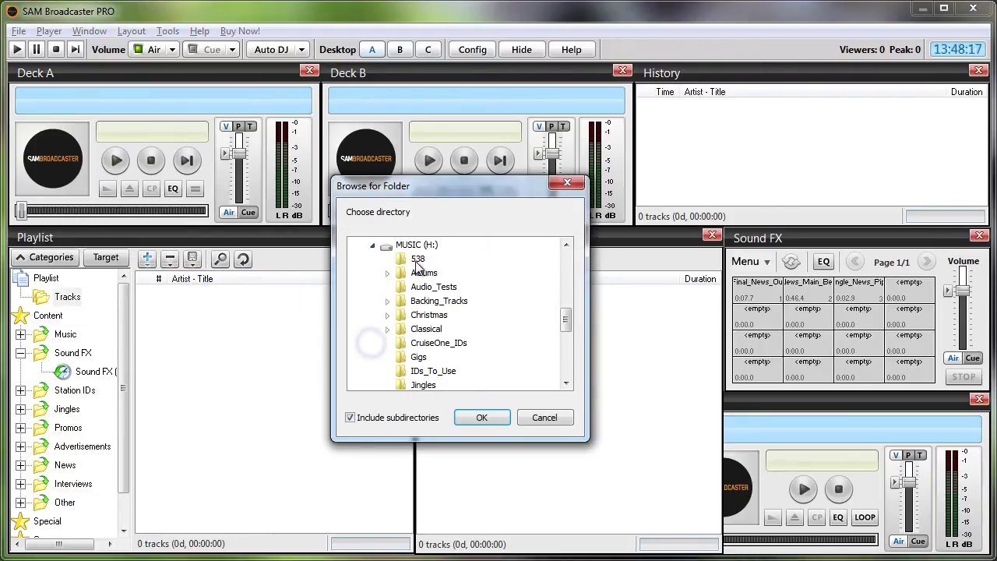
double_click(420, 272)
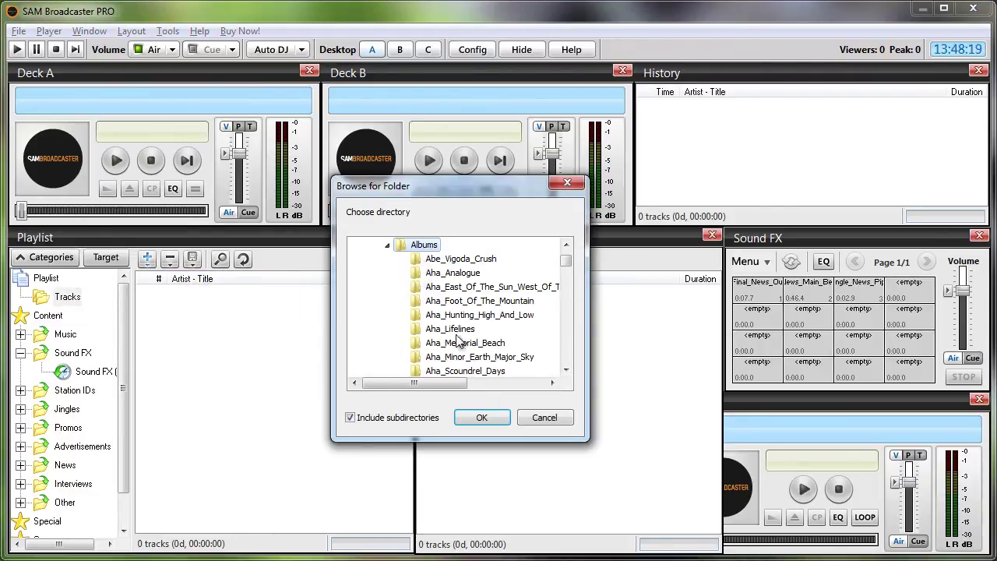
scroll(468, 333, down, 4)
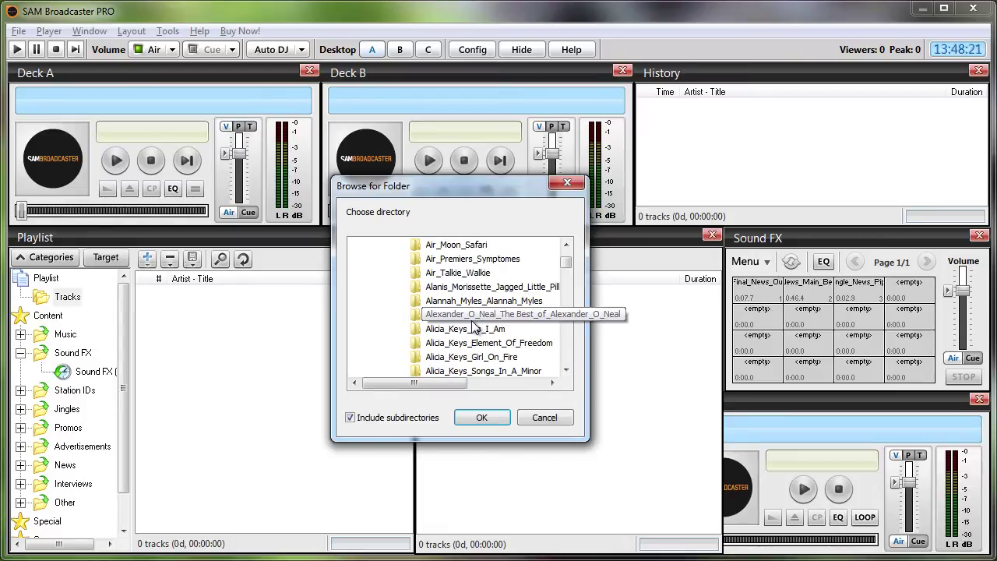
scroll(459, 347, down, 8)
scroll(510, 348, up, 1)
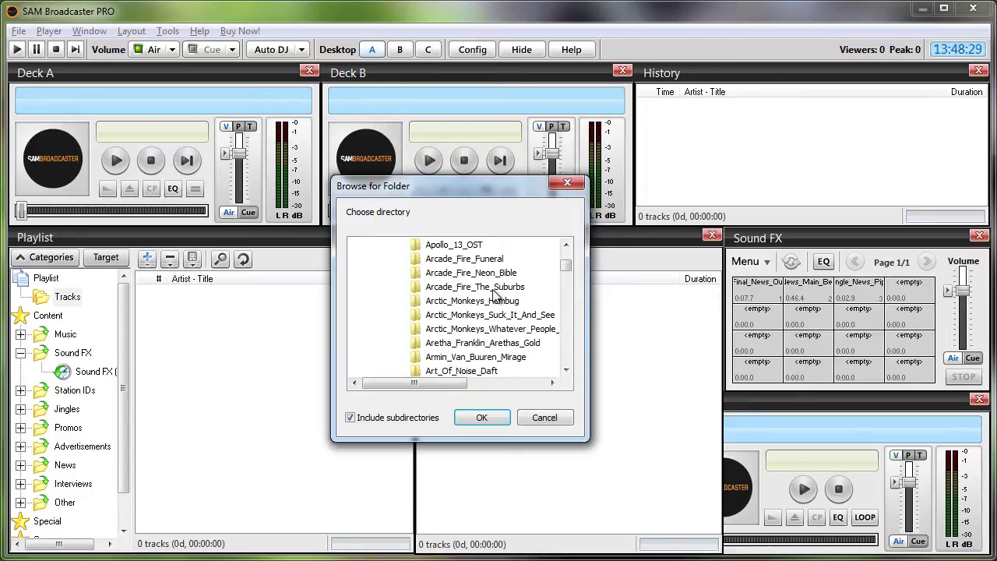
scroll(475, 308, down, 3)
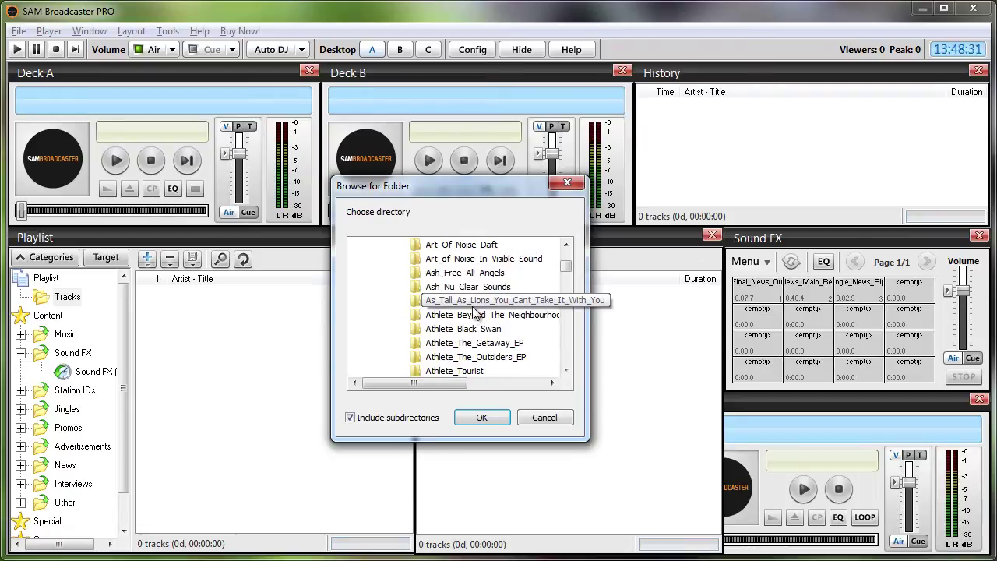
click(456, 371)
click(482, 417)
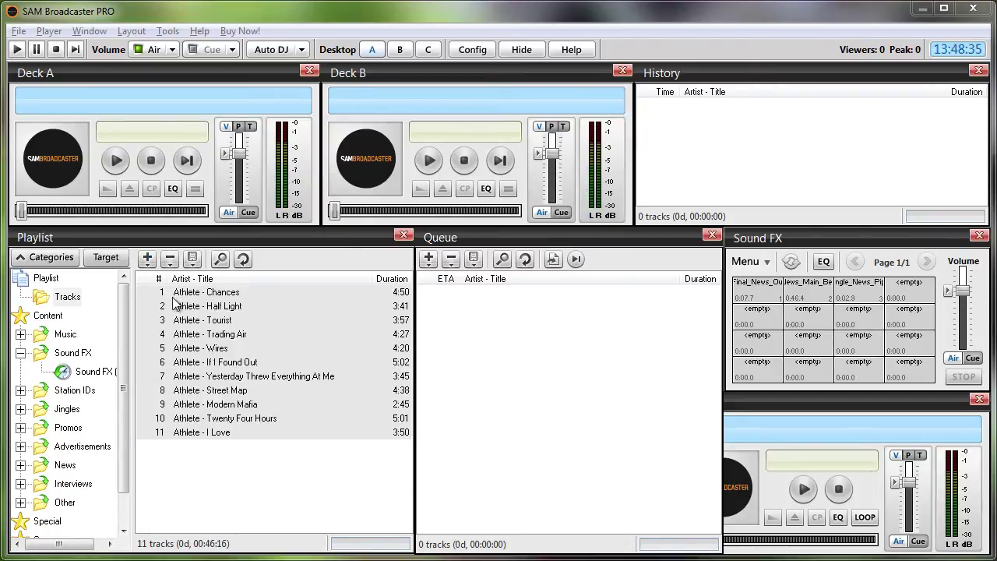
- Load Tourist into Deck B, test play and stop it, then open its song details
click(175, 305)
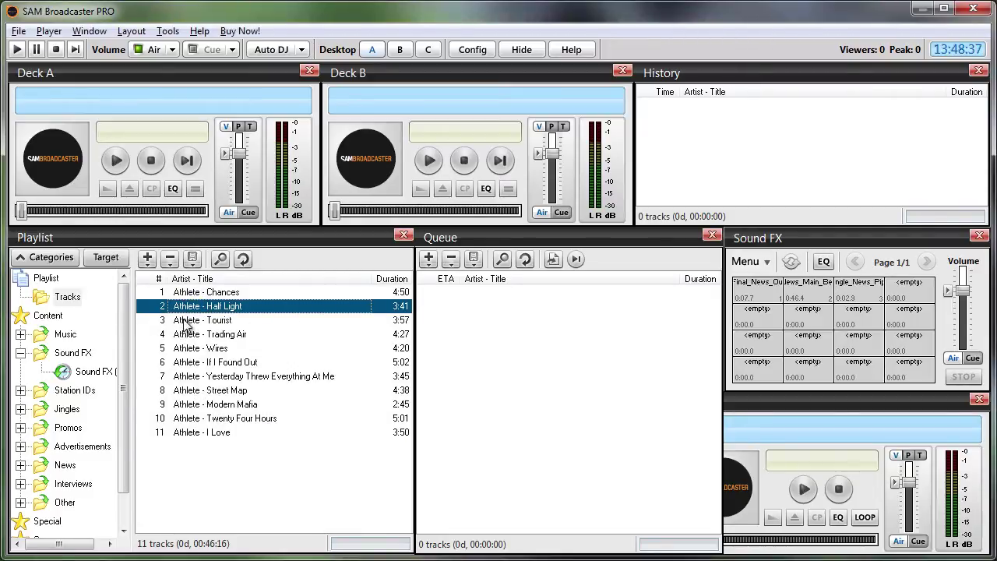
drag(181, 320, 421, 165)
click(429, 162)
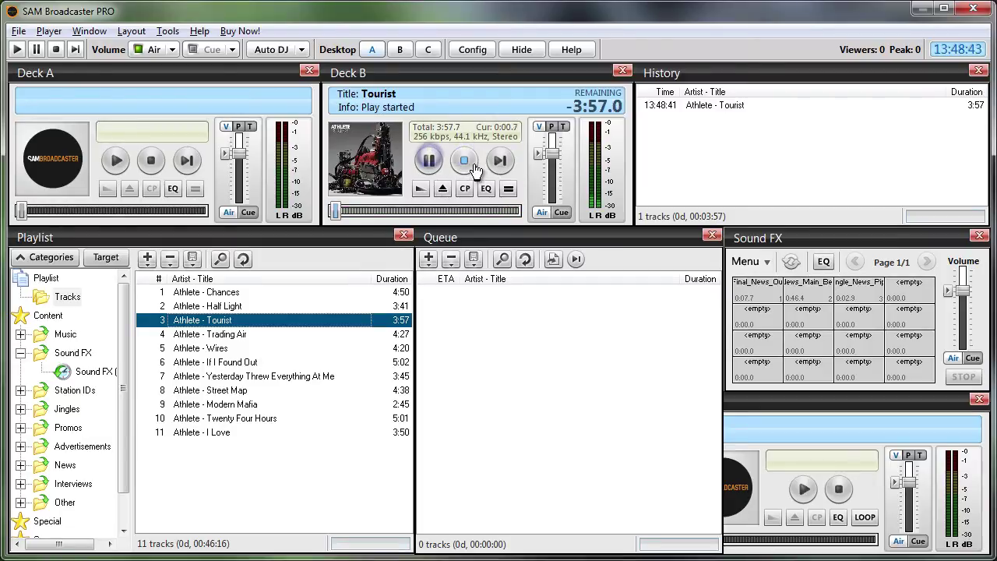
click(464, 161)
click(429, 160)
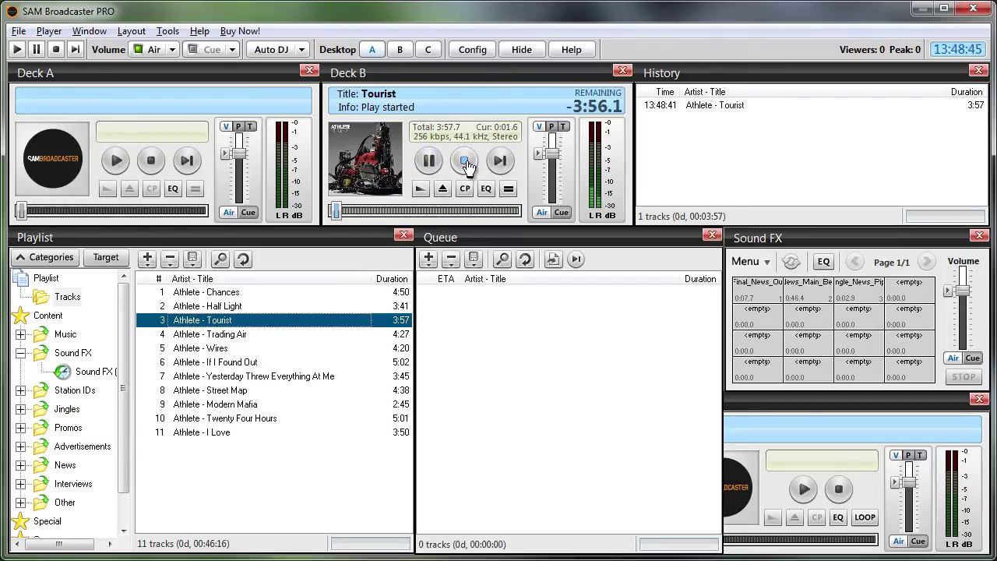
click(465, 162)
click(366, 158)
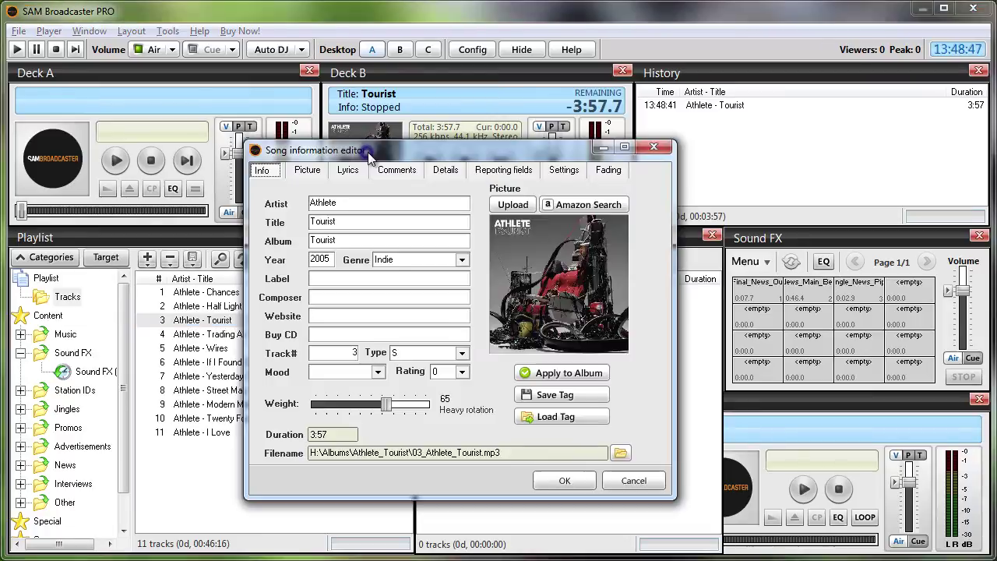
- Set the gap killer thresholds to -45 dB at track start and -43 dB at end
click(634, 480)
click(473, 49)
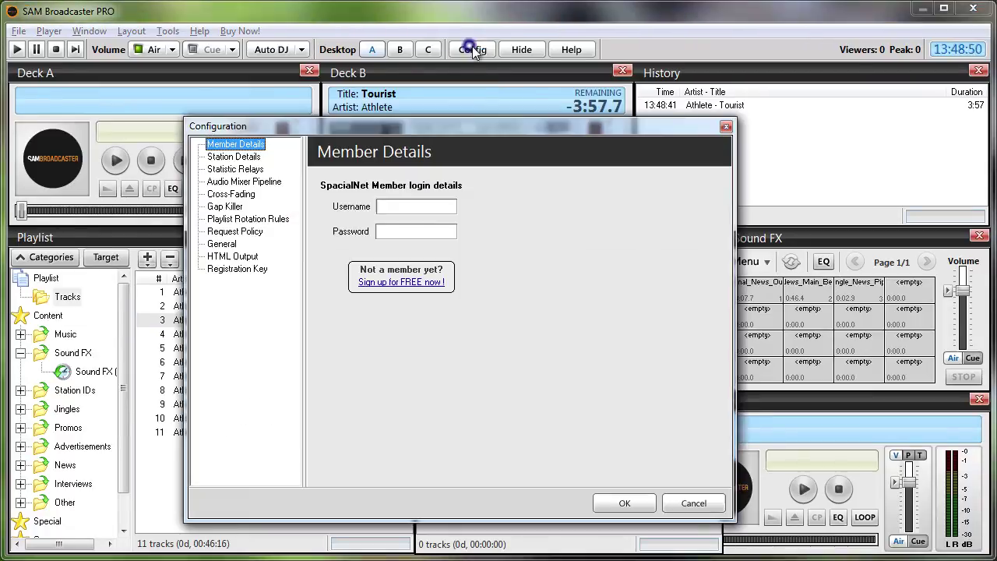
click(225, 207)
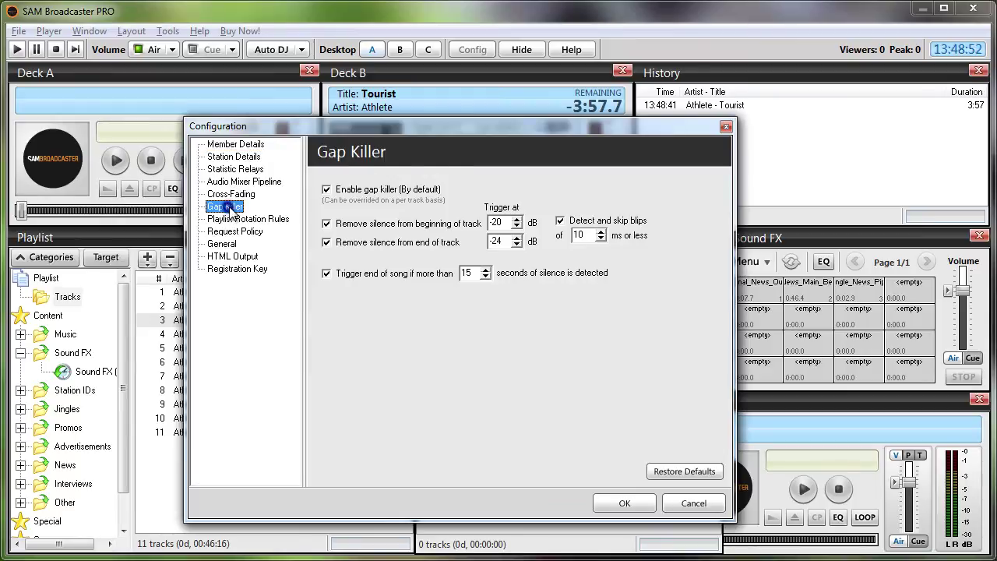
double_click(504, 223)
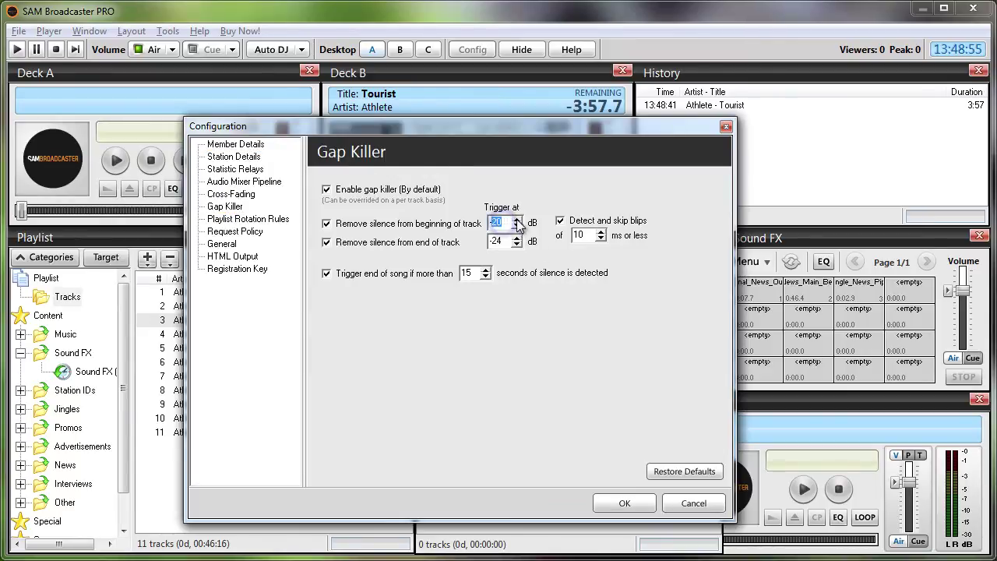
click(517, 221)
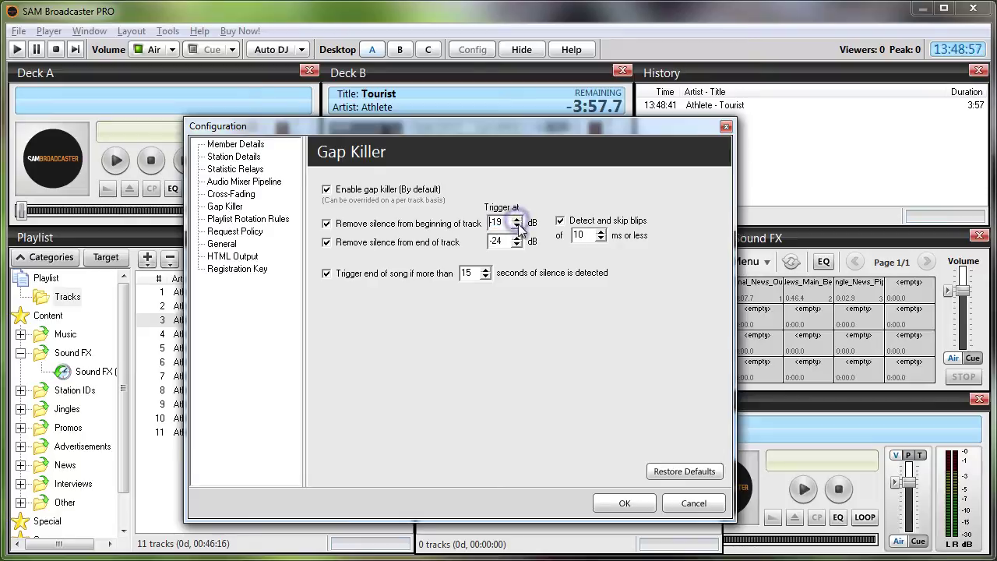
click(517, 226)
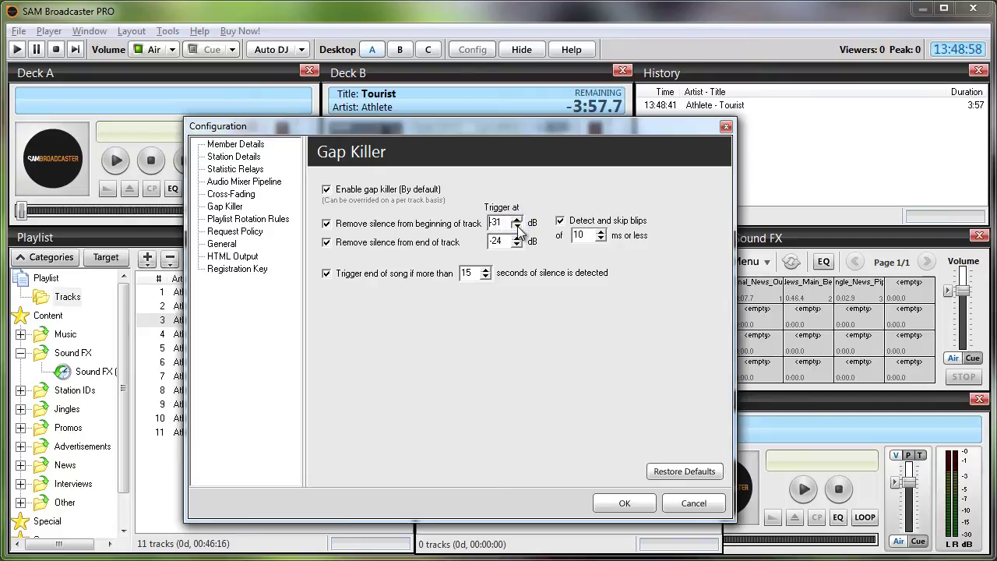
click(517, 227)
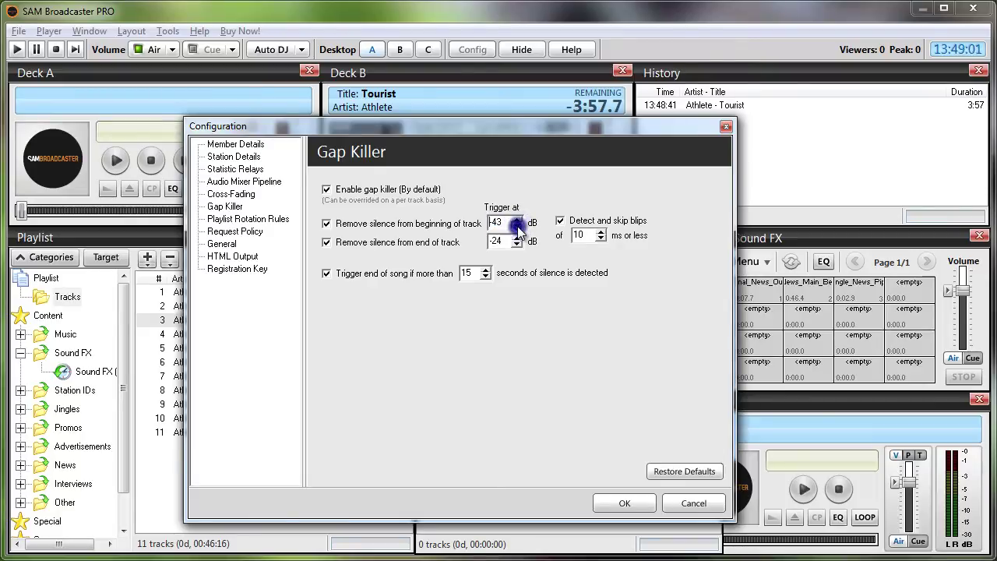
click(517, 244)
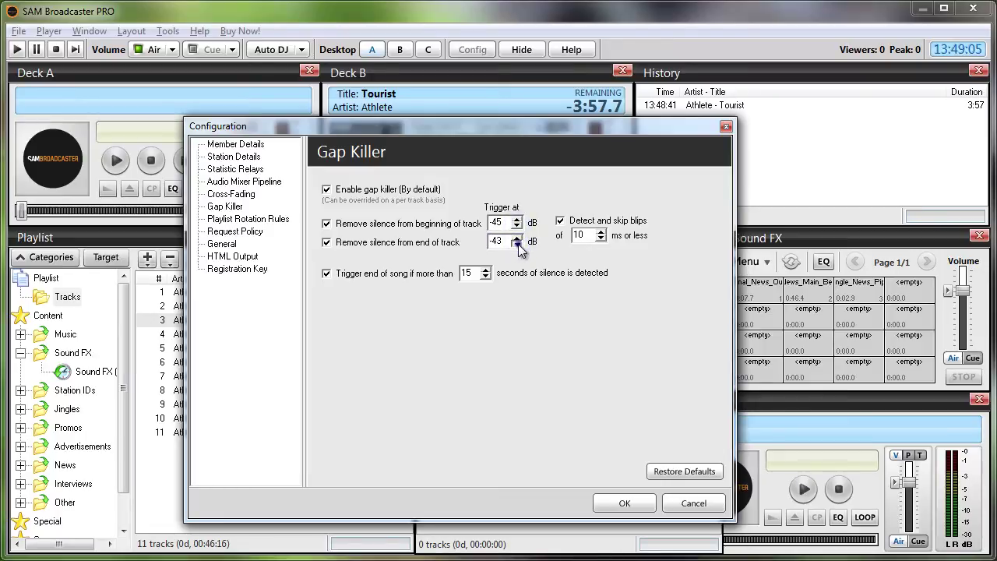
click(627, 502)
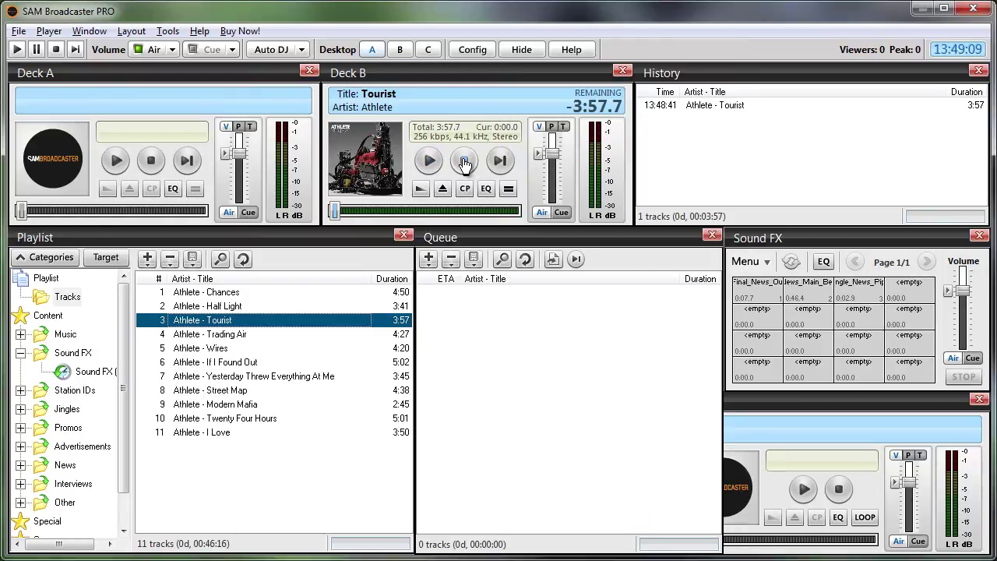
- Reload Tourist into Deck B and test play, then stop it
click(442, 188)
click(226, 335)
double_click(210, 321)
click(427, 161)
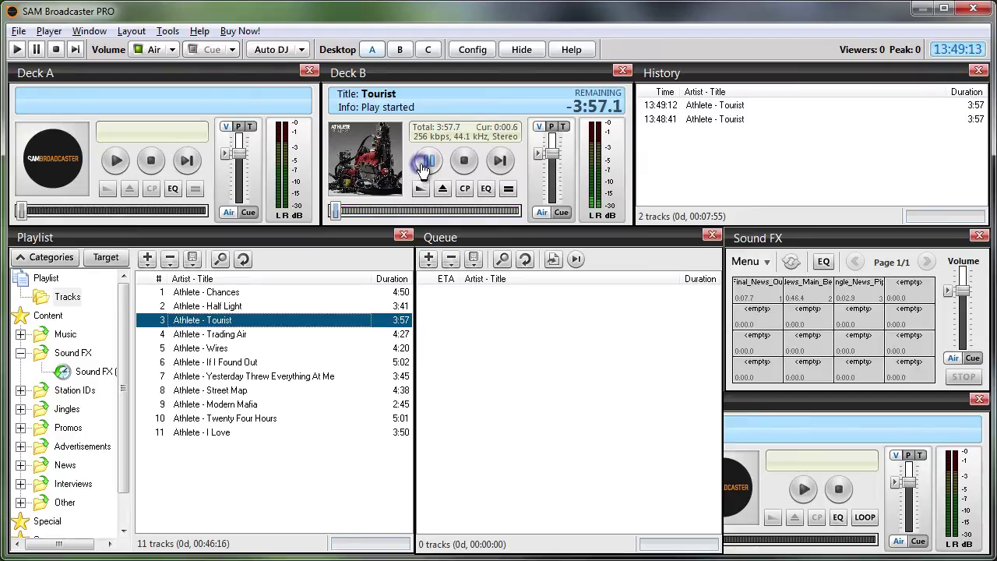
click(462, 162)
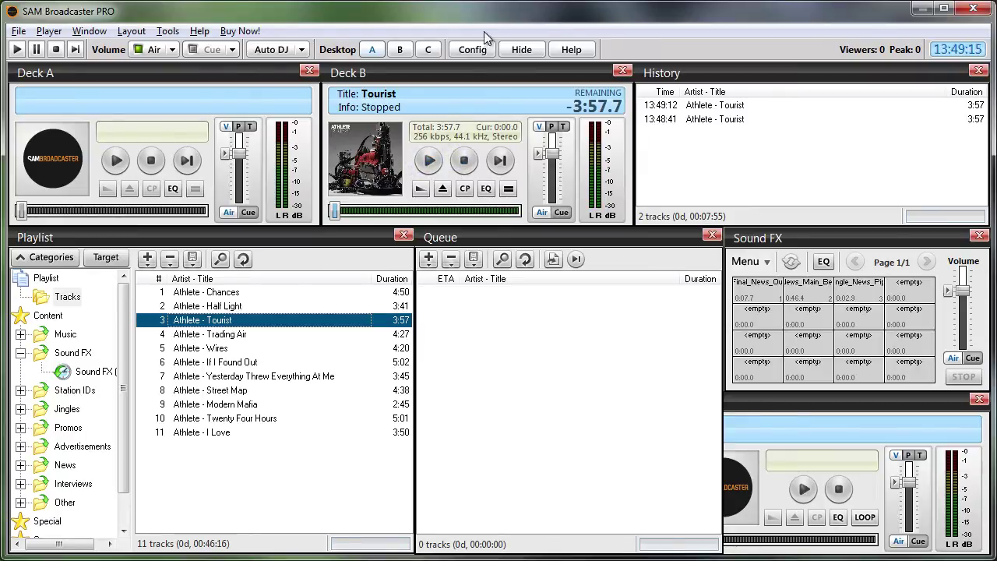
- Set cross-fade fade-in time to 0.0 sec, disable fade in, and set level to 100%
click(472, 49)
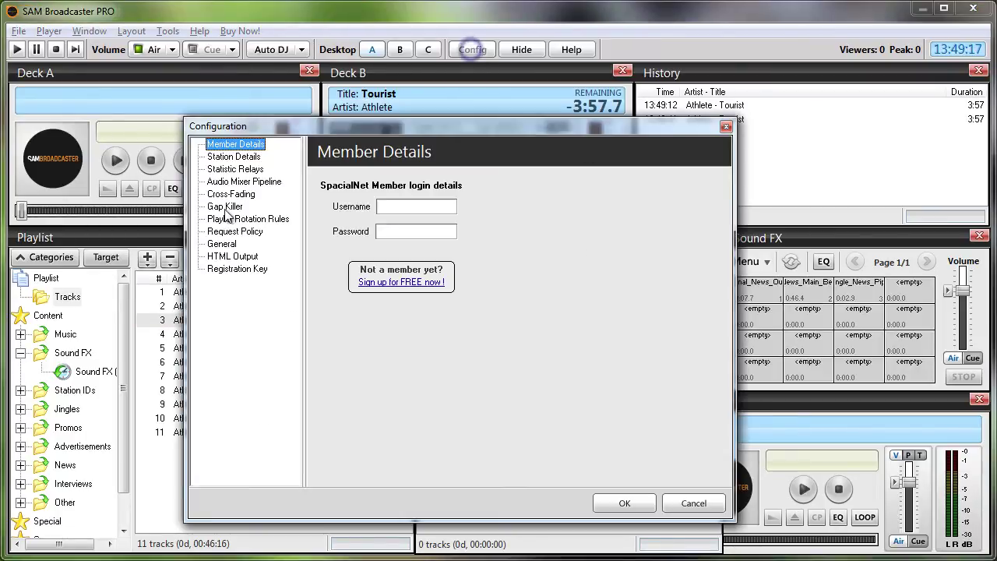
click(227, 195)
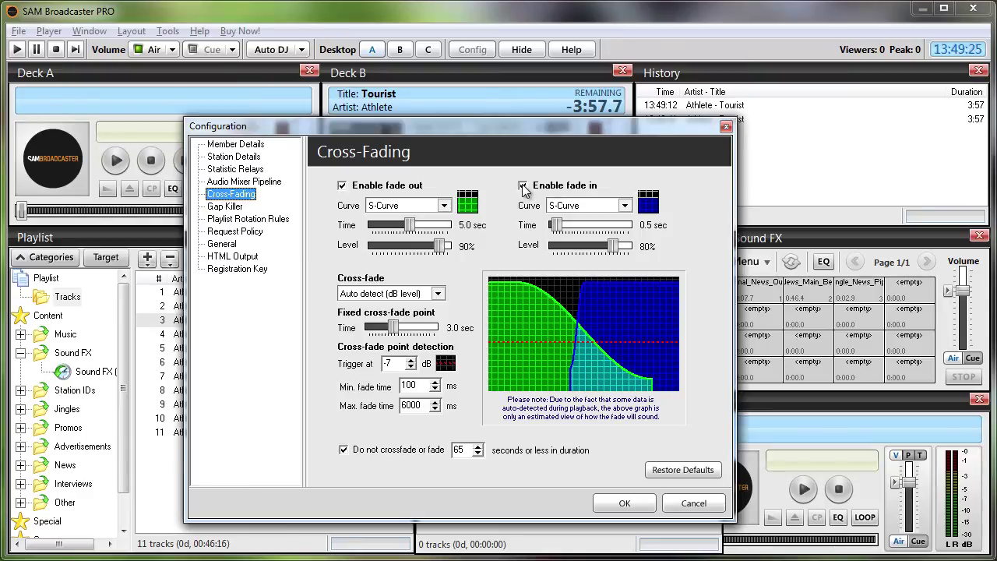
click(556, 225)
drag(556, 225, 552, 225)
click(524, 186)
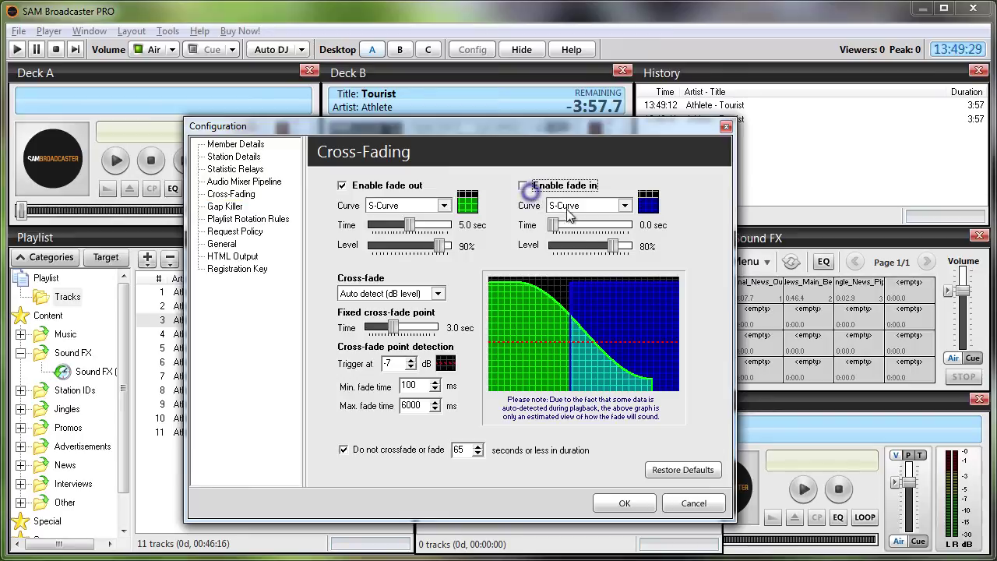
drag(613, 245, 630, 245)
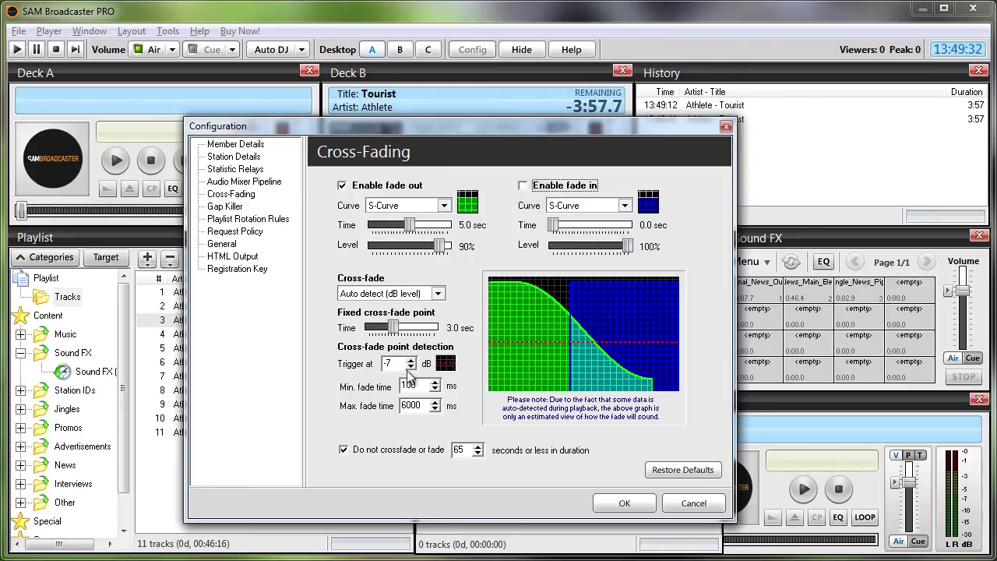
- Lower the cross-fade trigger level to -23 dB
click(410, 367)
click(411, 368)
click(411, 367)
click(411, 367)
click(410, 367)
click(410, 368)
click(411, 368)
- Save the cross-fade settings, reload Tourist into Deck B, and test play then stop it
click(633, 505)
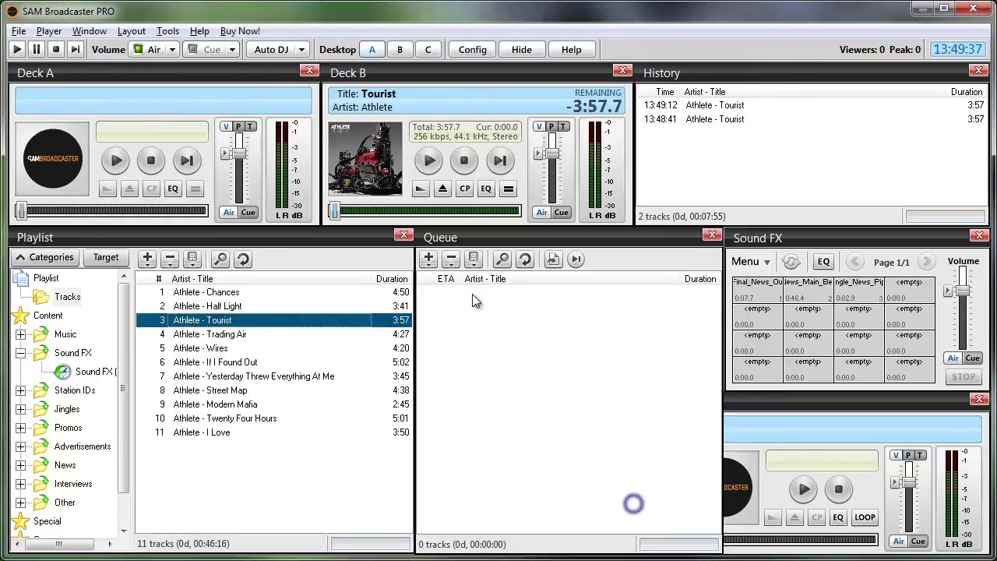
click(440, 188)
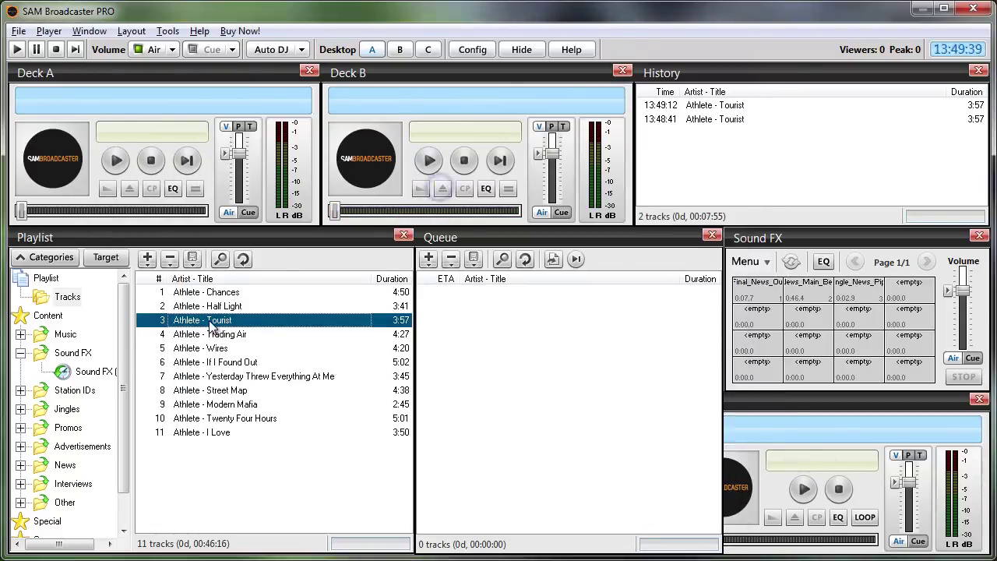
drag(211, 320, 348, 184)
click(429, 160)
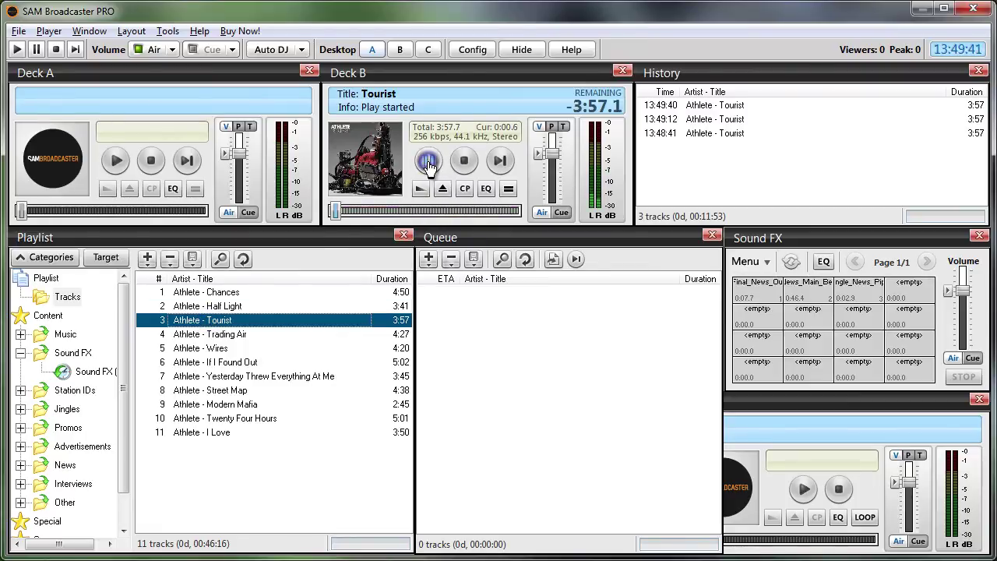
click(464, 161)
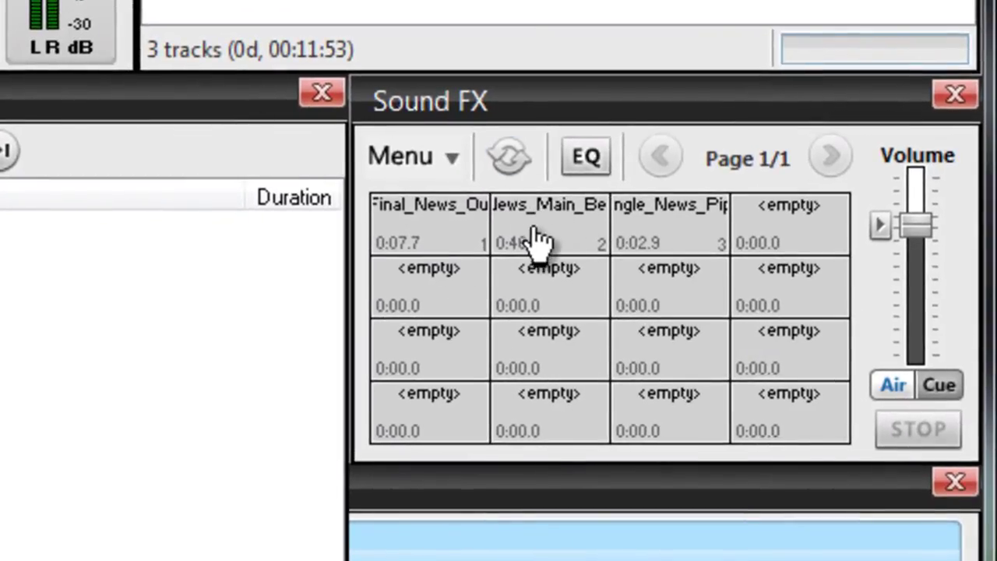
- Fire the News_Main_Bed and Final_News_Out pads, then play and stop Tourist
click(540, 240)
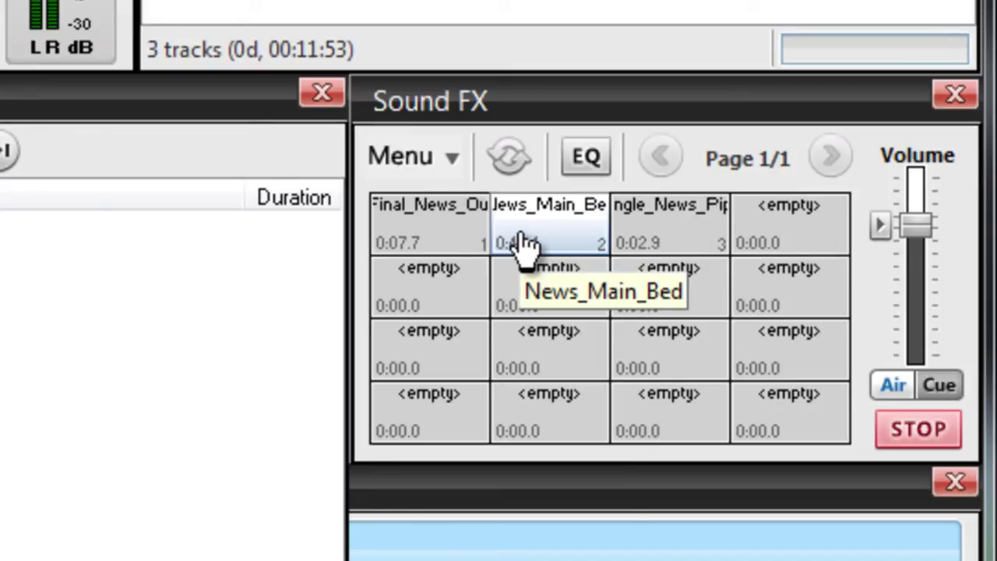
click(441, 231)
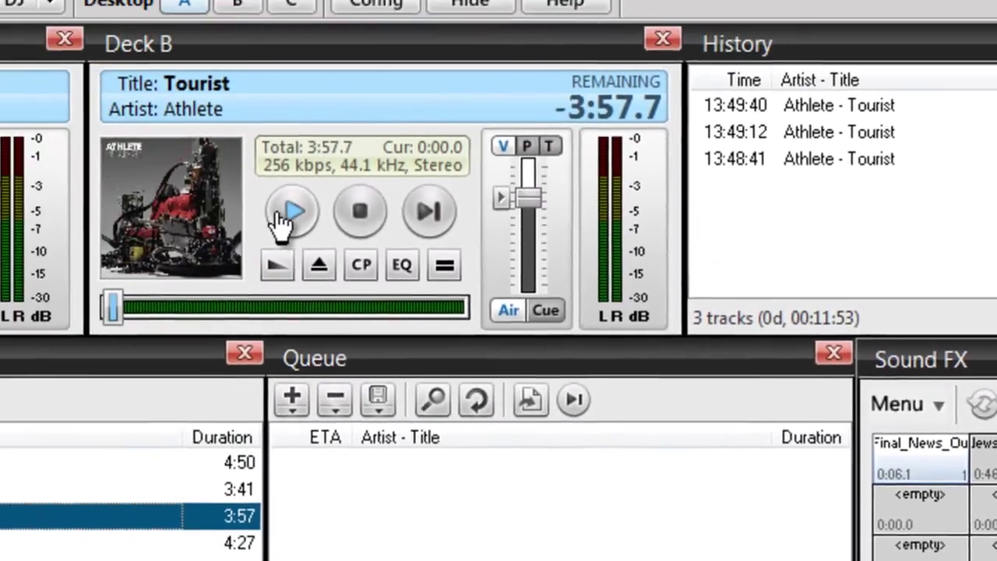
click(289, 210)
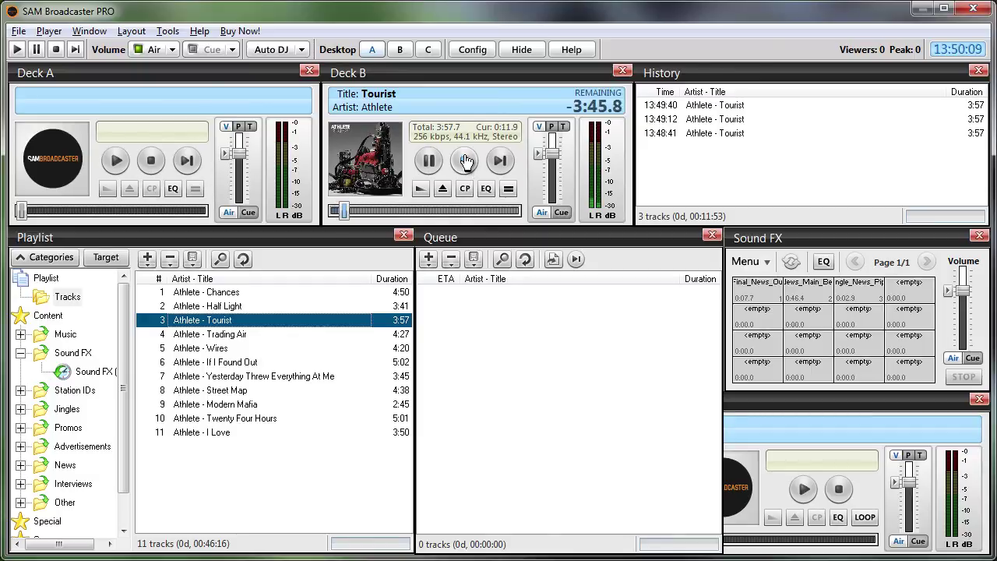
click(463, 161)
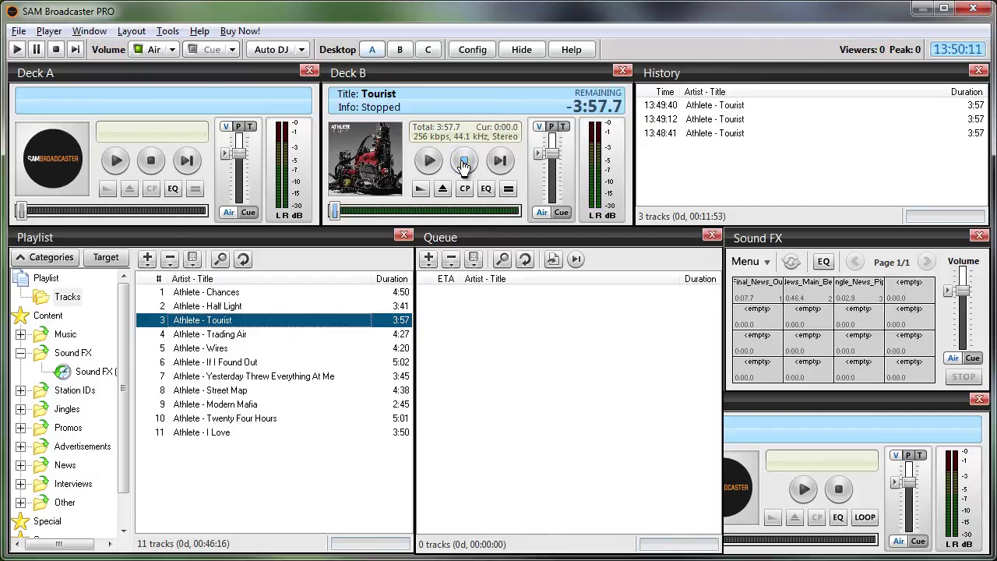